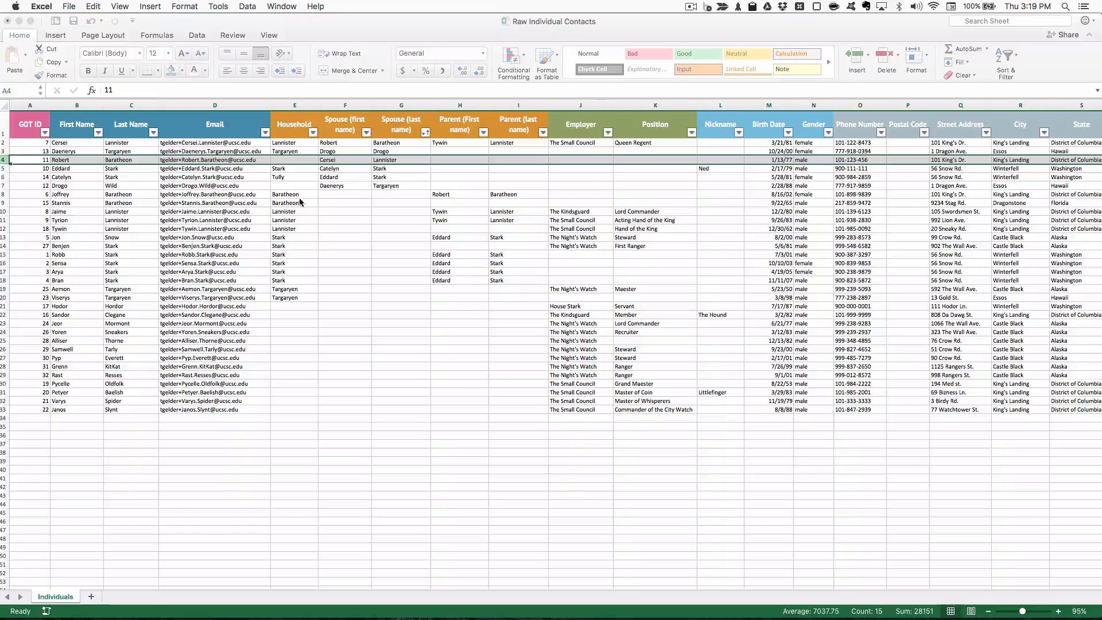
Review the Household, Parent and Employer columns in Raw Individual Contacts and the two rows in the Cersei and Robert workbook.
left_click(297, 122)
left_click(572, 124)
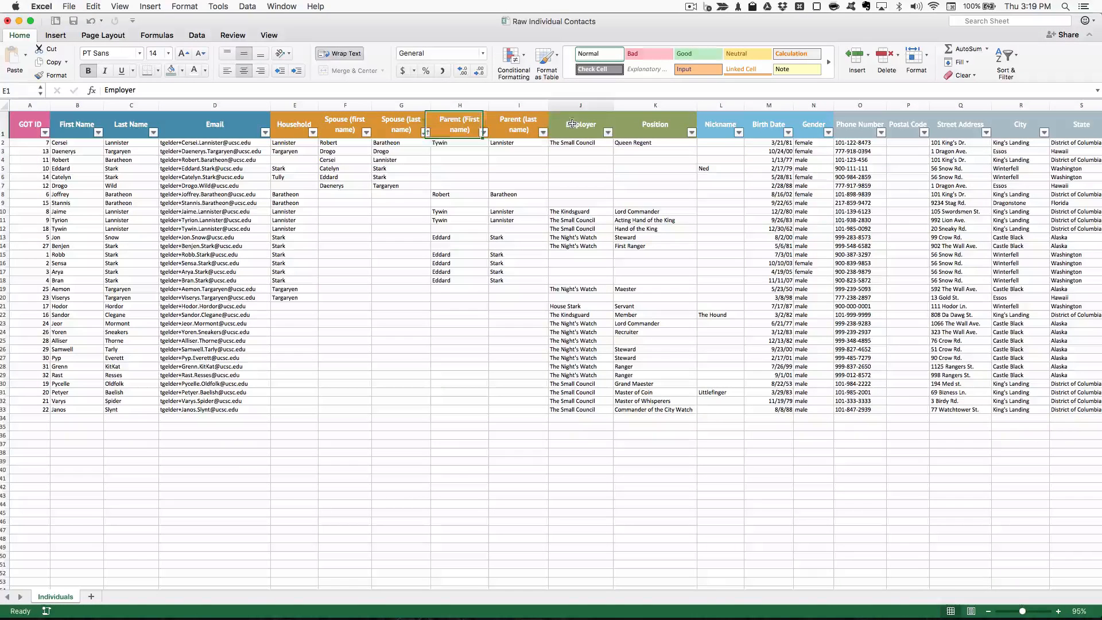
left_click(289, 122)
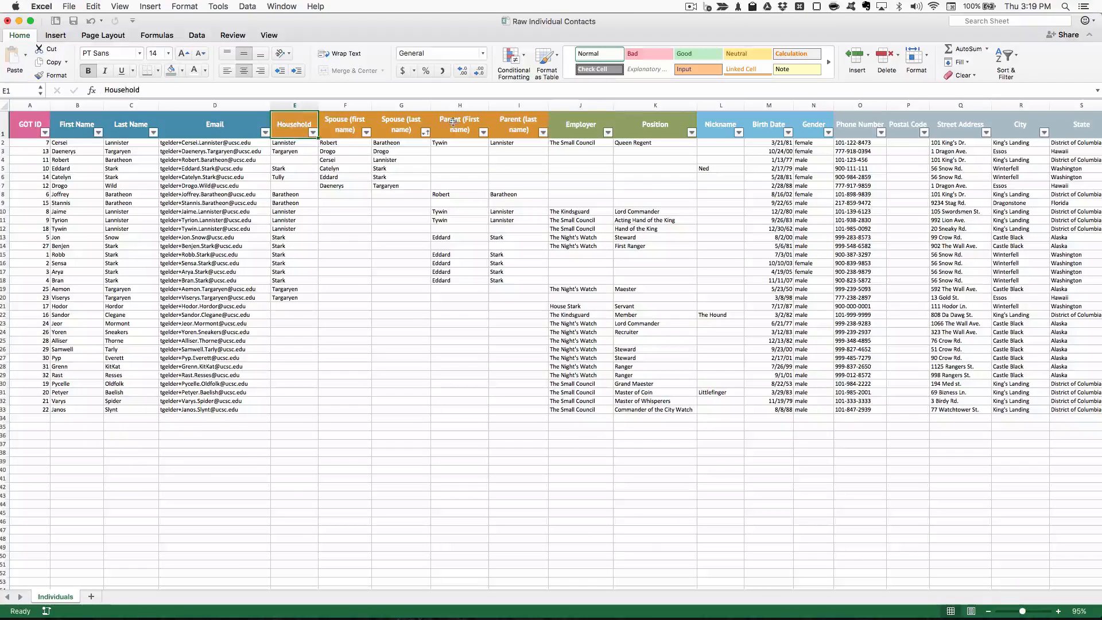
left_click(581, 126)
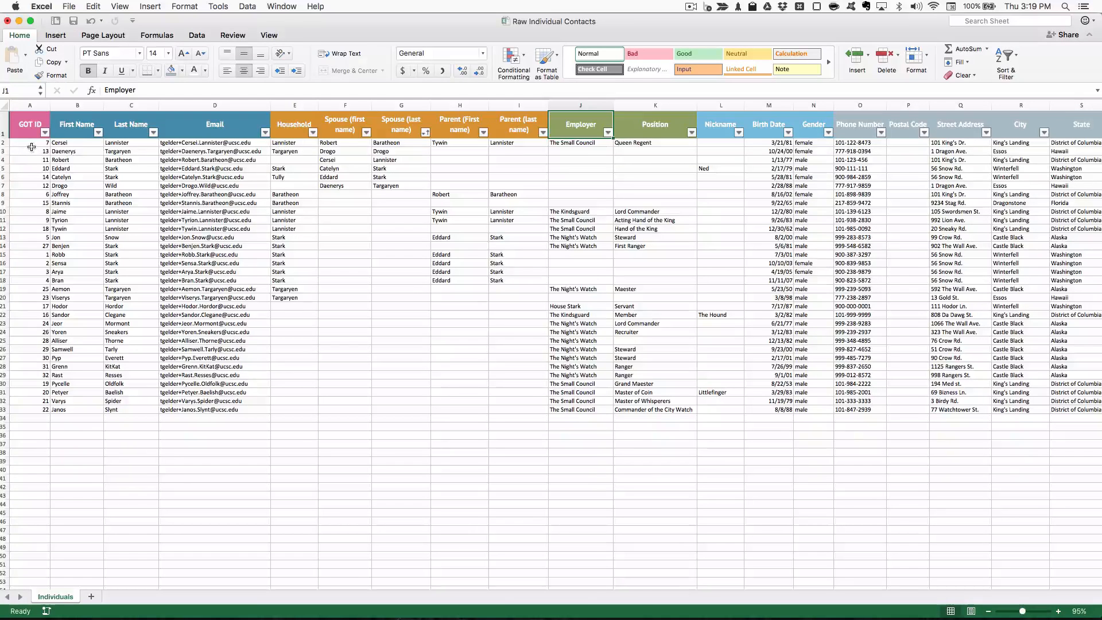
left_click(77, 146)
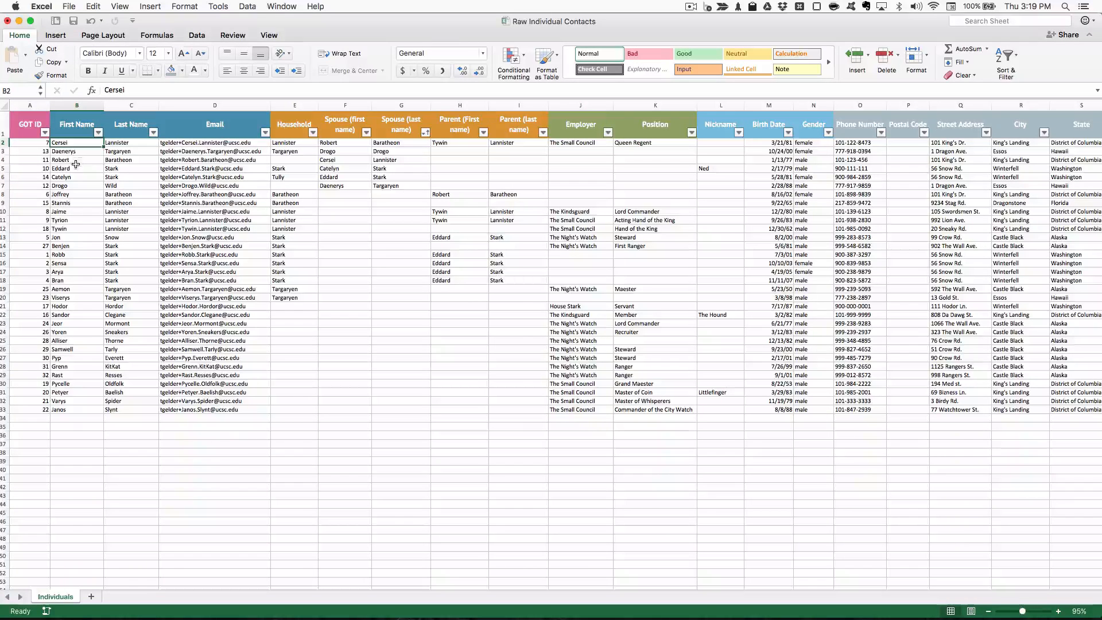
left_click(75, 161)
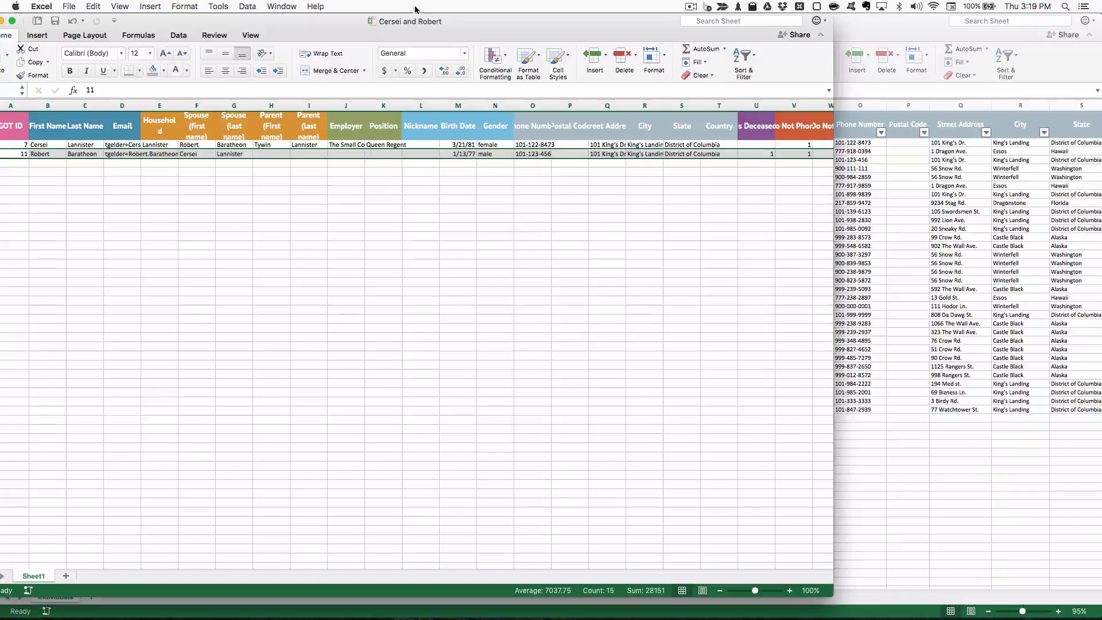
left_click_drag(374, 21, 461, 22)
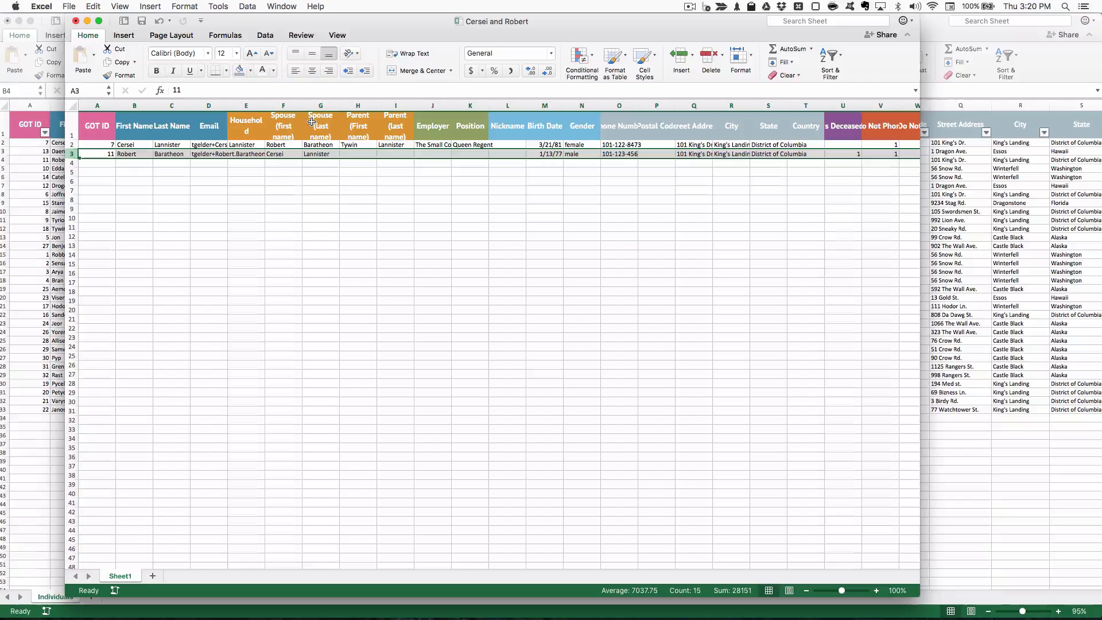
Switch to the CiviCRM import in Chrome and submit Cersei and Robert.csv with the first row as column headers and a dedupe rule selected.
key("super+Tab")
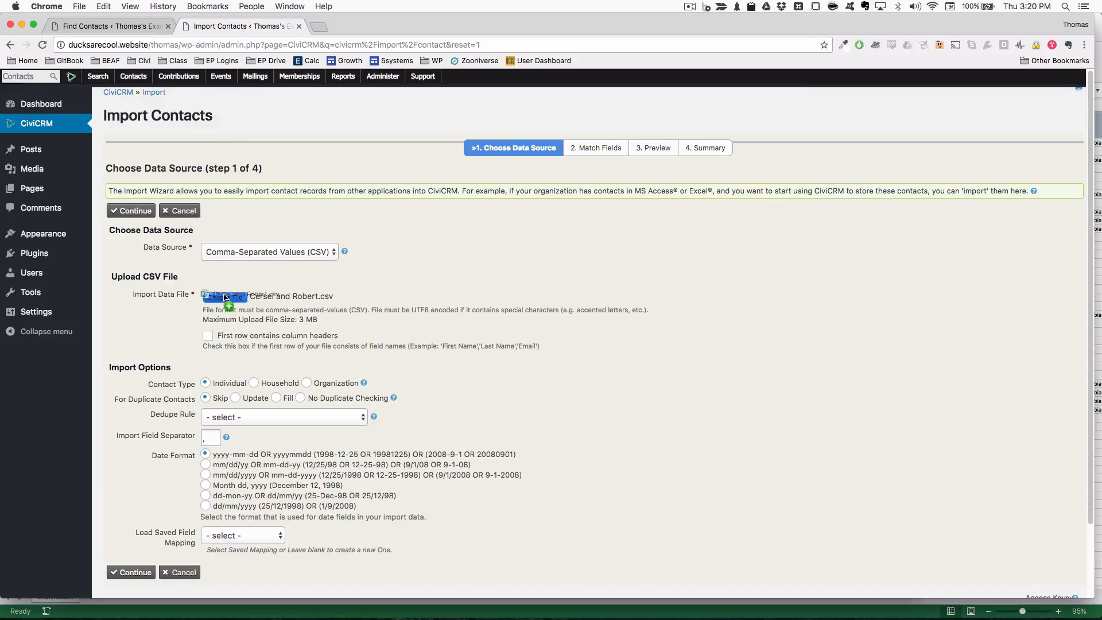
left_click(208, 335)
left_click(285, 417)
left_click(252, 449)
left_click(131, 572)
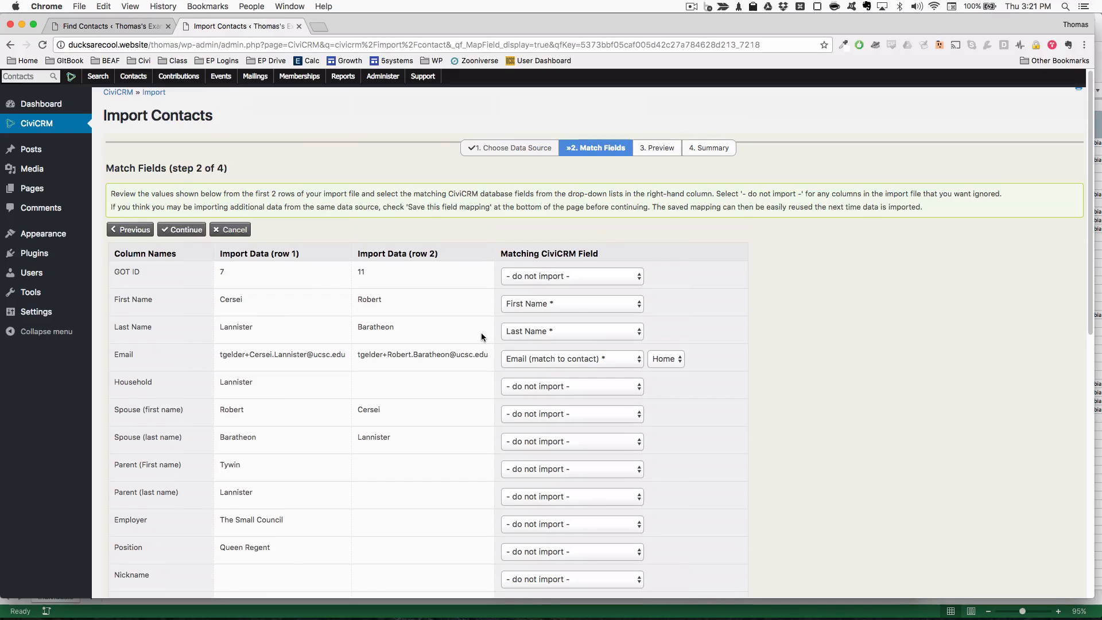
Map Spouse (first name) to Spouse of with First Name, and Spouse (last name) to Spouse of with Last Name.
scroll(516, 390, "down", 2)
left_click(543, 474)
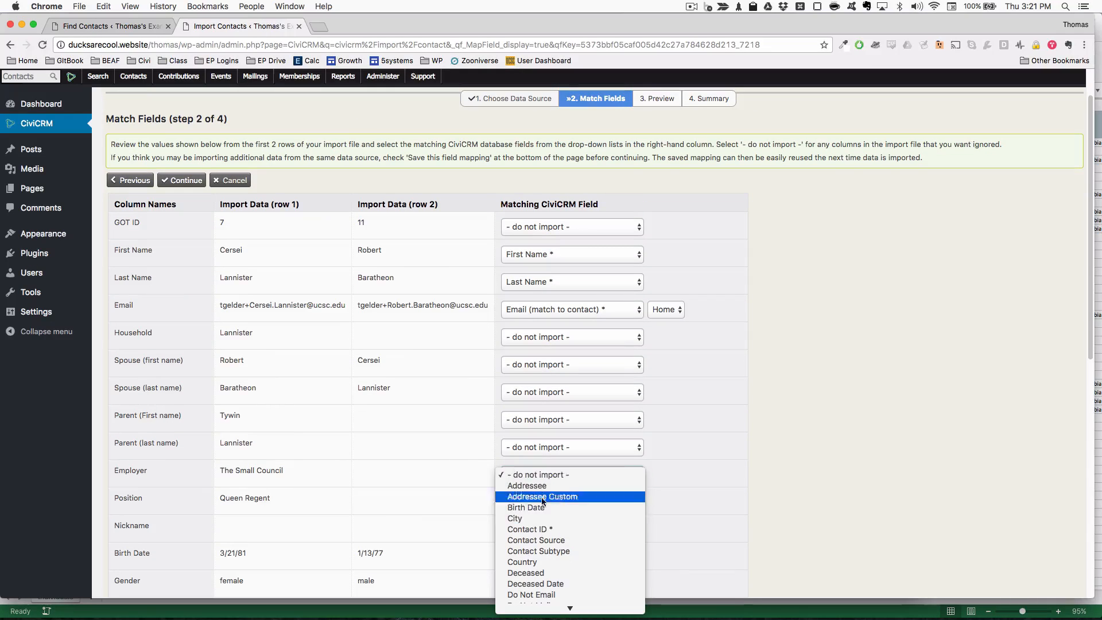
left_click(758, 392)
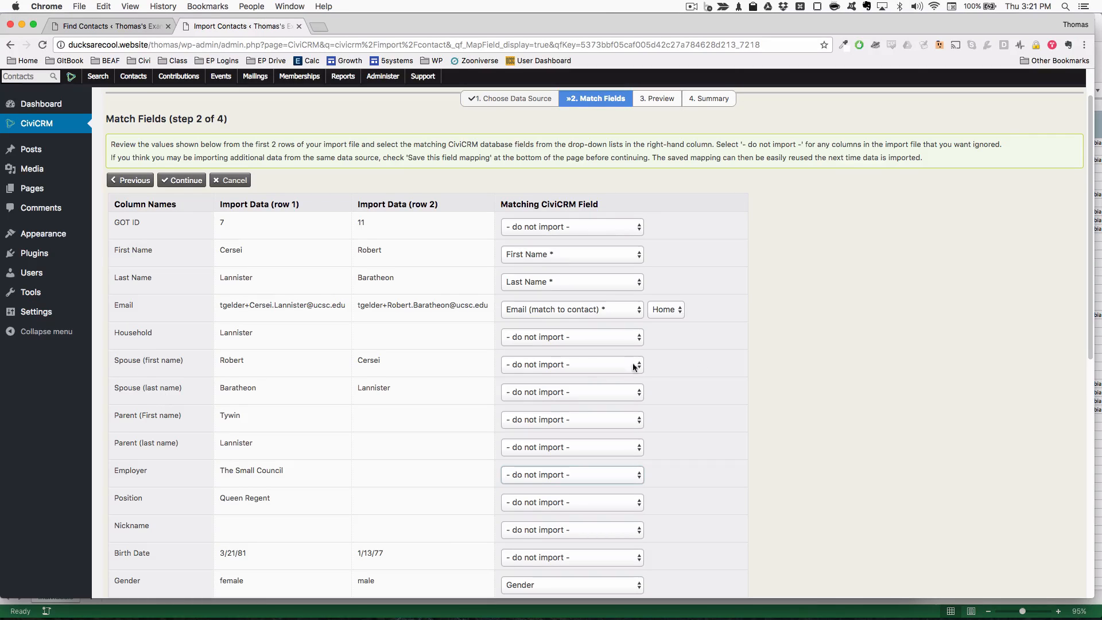
left_click(553, 364)
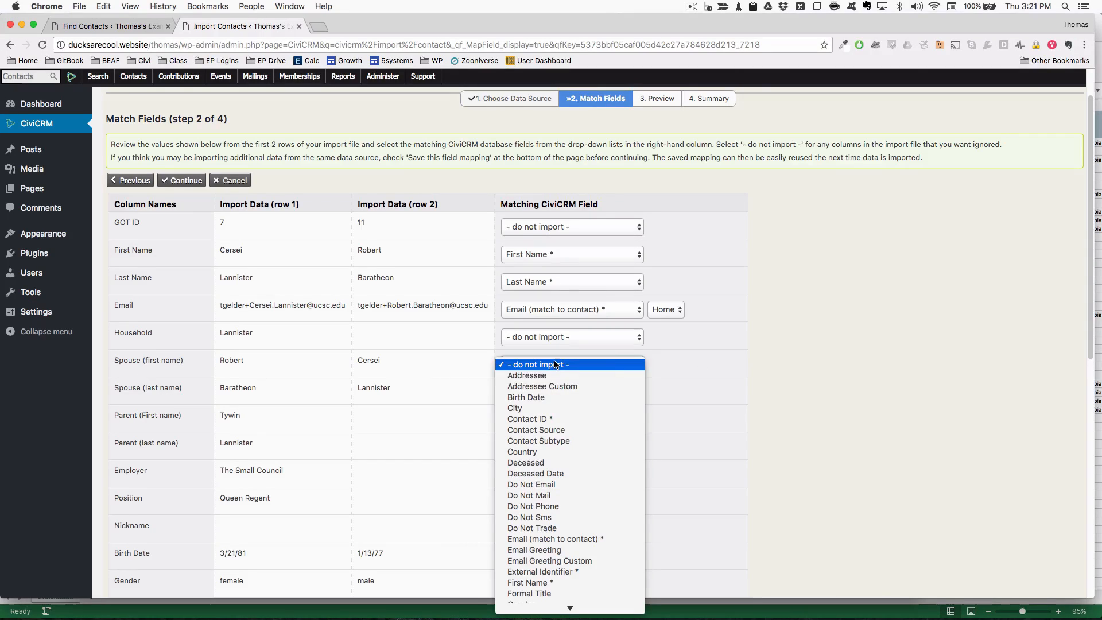
scroll(560, 402, "down", 5)
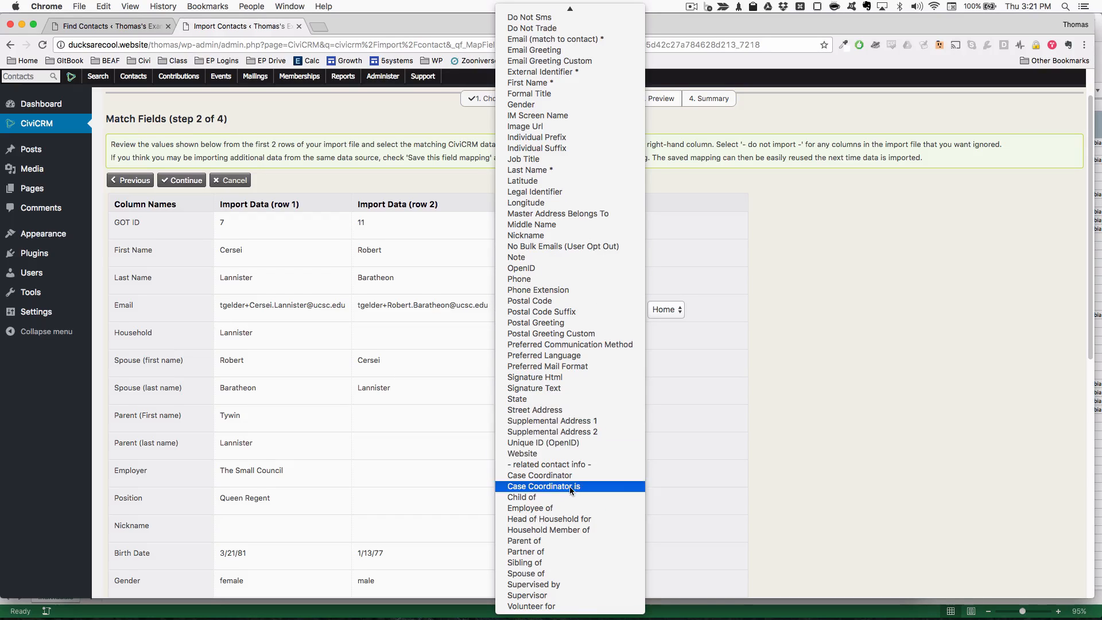
left_click(584, 572)
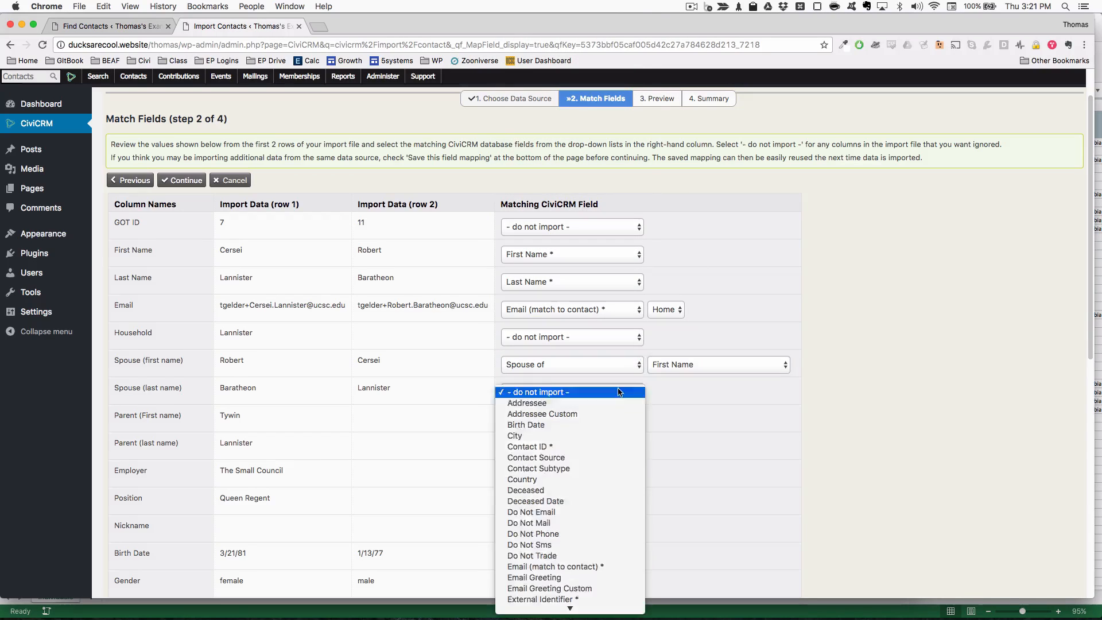
left_click(585, 573)
left_click(717, 392)
left_click(669, 415)
Check the remaining field mappings of the import file and continue to the import preview.
scroll(566, 416, "down", 3)
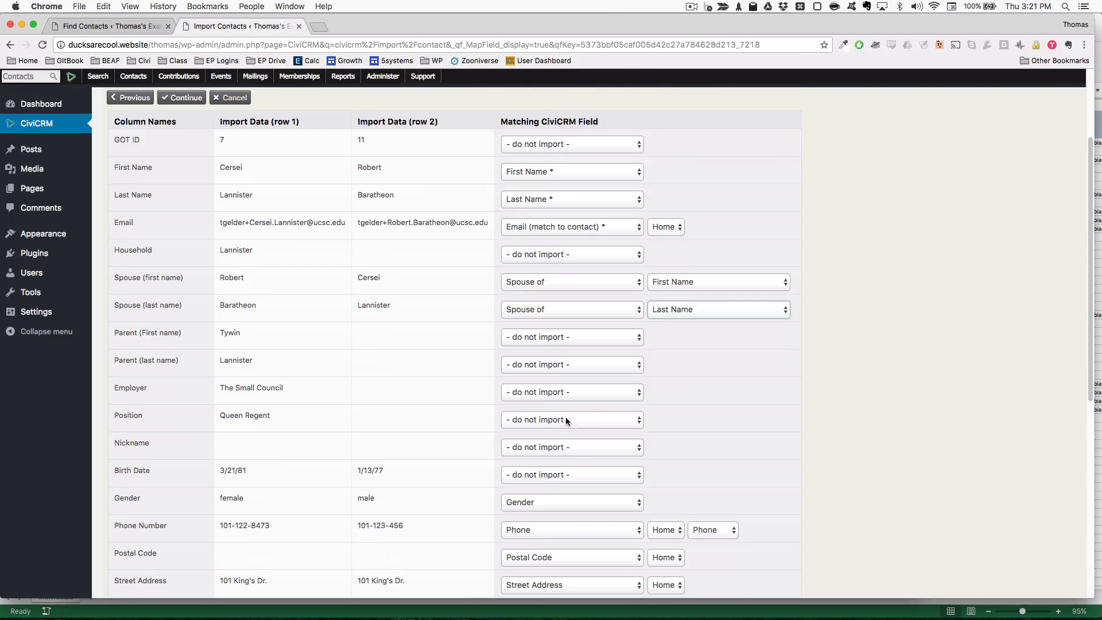
scroll(574, 370, "down", 4)
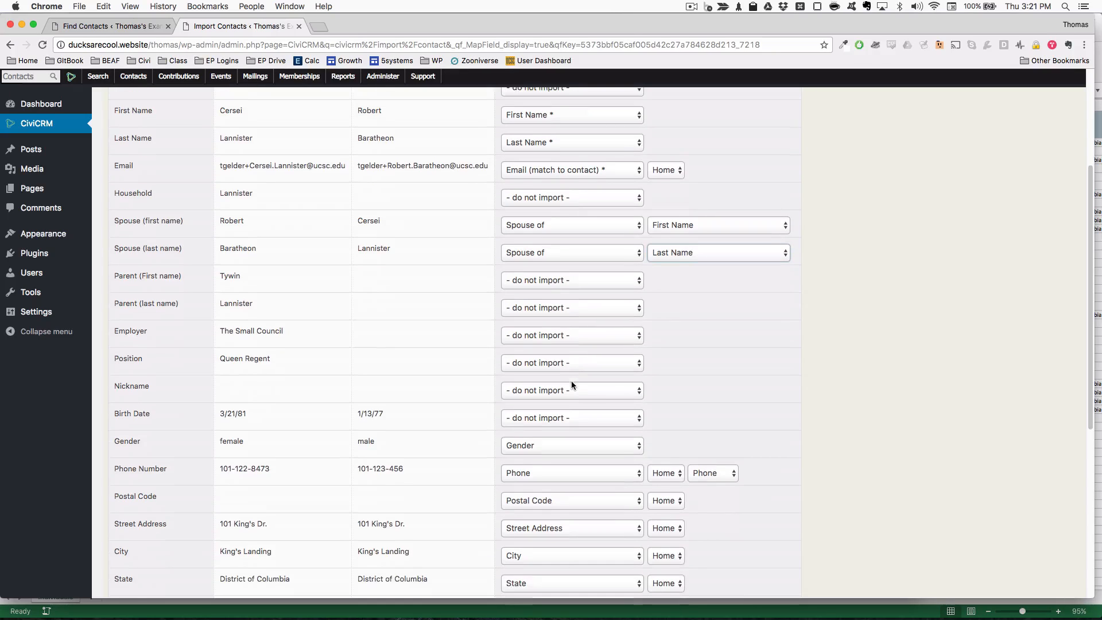
scroll(567, 389, "down", 4)
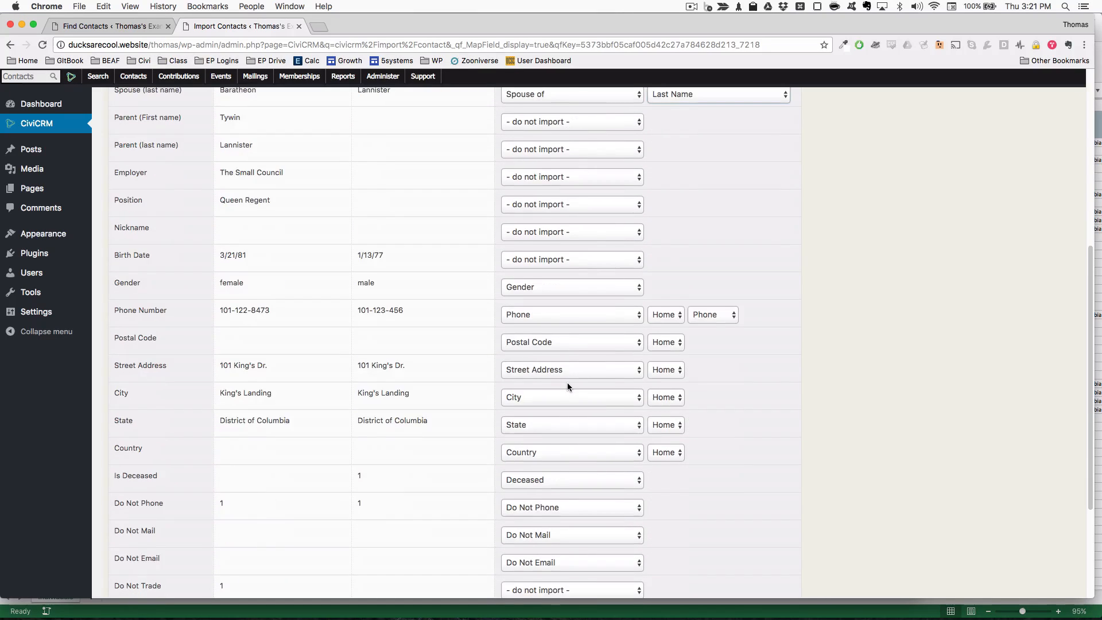
scroll(567, 383, "down", 5)
scroll(567, 383, "up", 15)
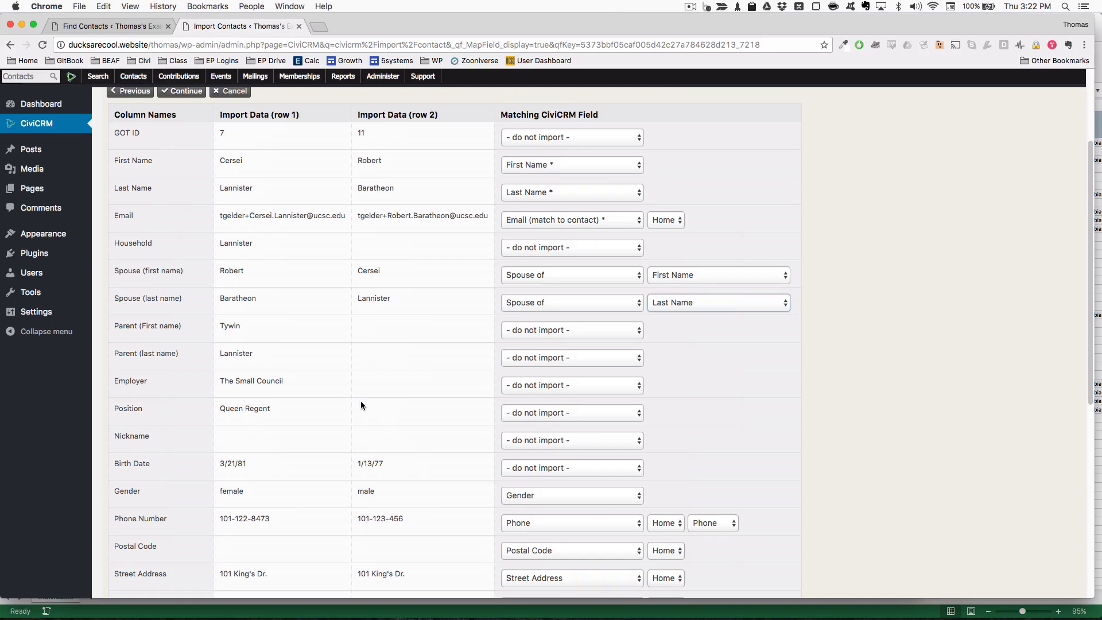
scroll(361, 402, "down", 13)
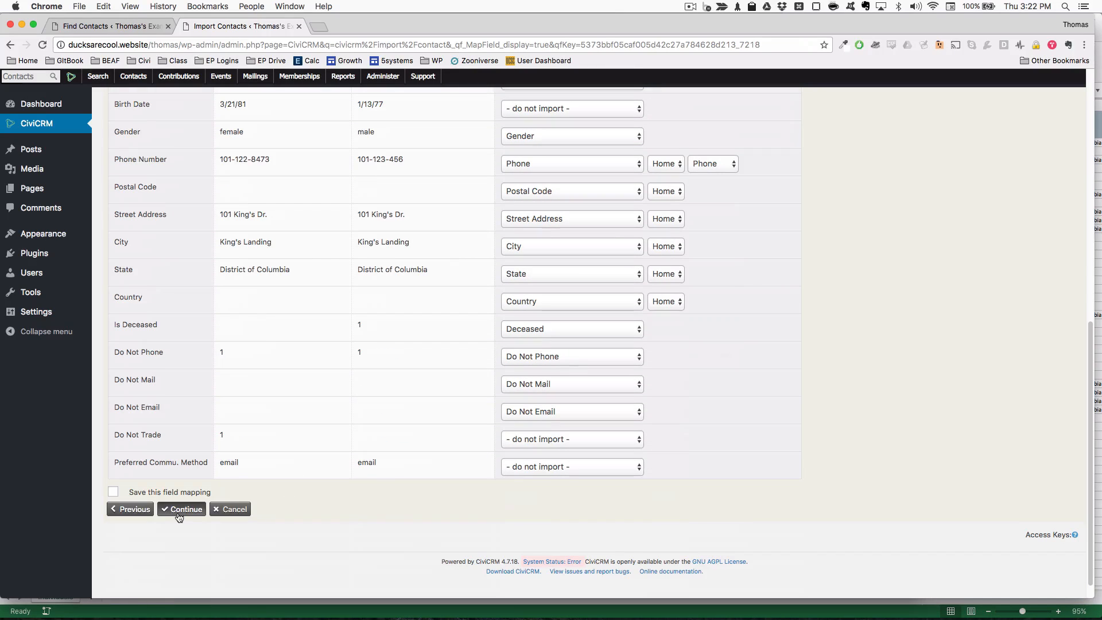
left_click(180, 509)
Add the imported records to a new mailing list group named Cersei/Robert Marriage.
scroll(206, 422, "down", 10)
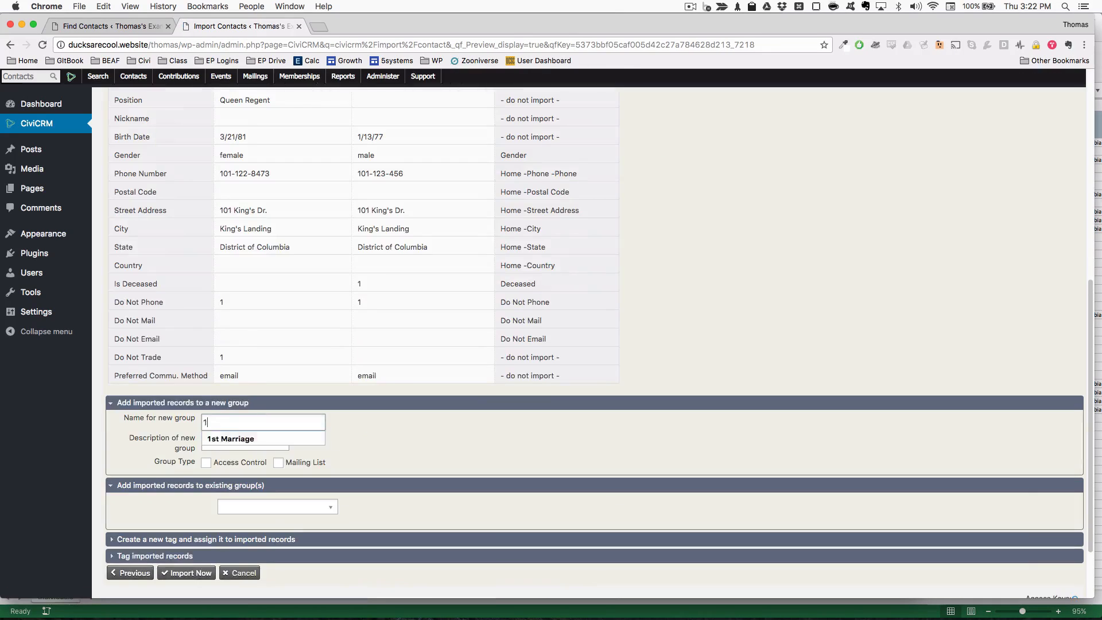
type("Cersei/Robert Marriage")
left_click(278, 463)
Assign a new tag named Test to the imported records and run the import.
left_click(184, 555)
left_click(184, 539)
left_click(258, 453)
type("Test")
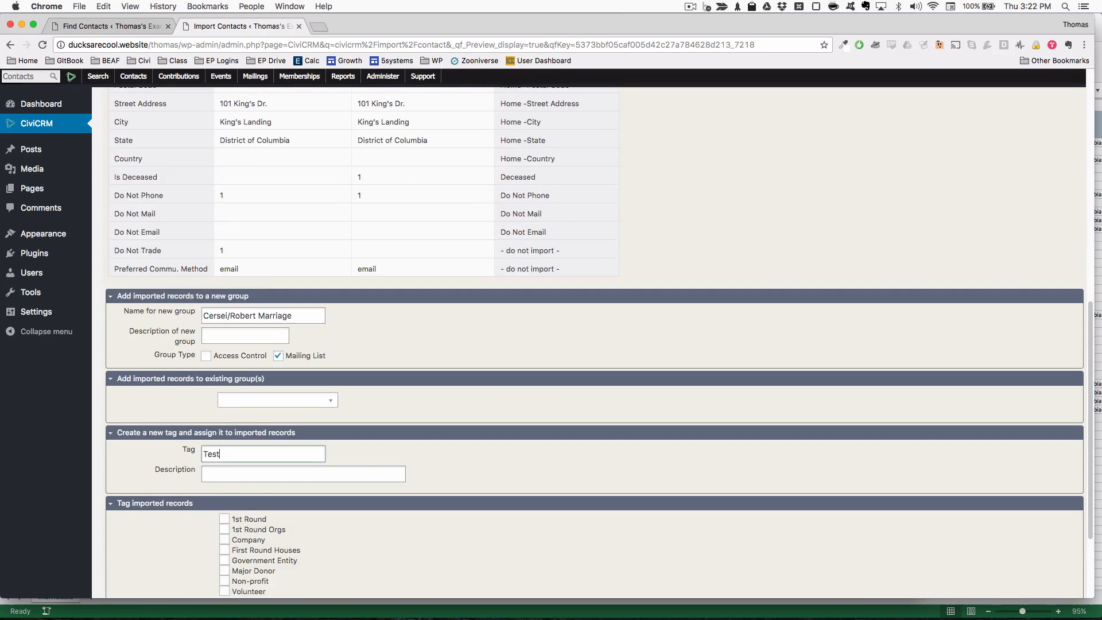
scroll(258, 453, "down", 5)
left_click(186, 489)
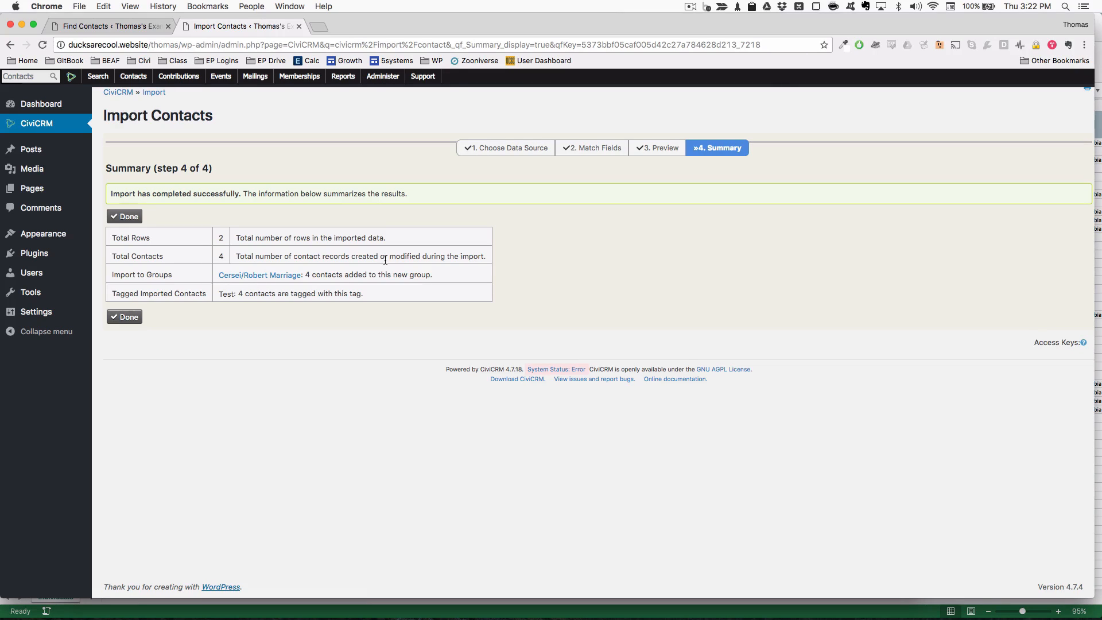
Open the Cersei/Robert Marriage group and load the two contacts with full address details in separate browser tabs.
left_click(246, 276, "super")
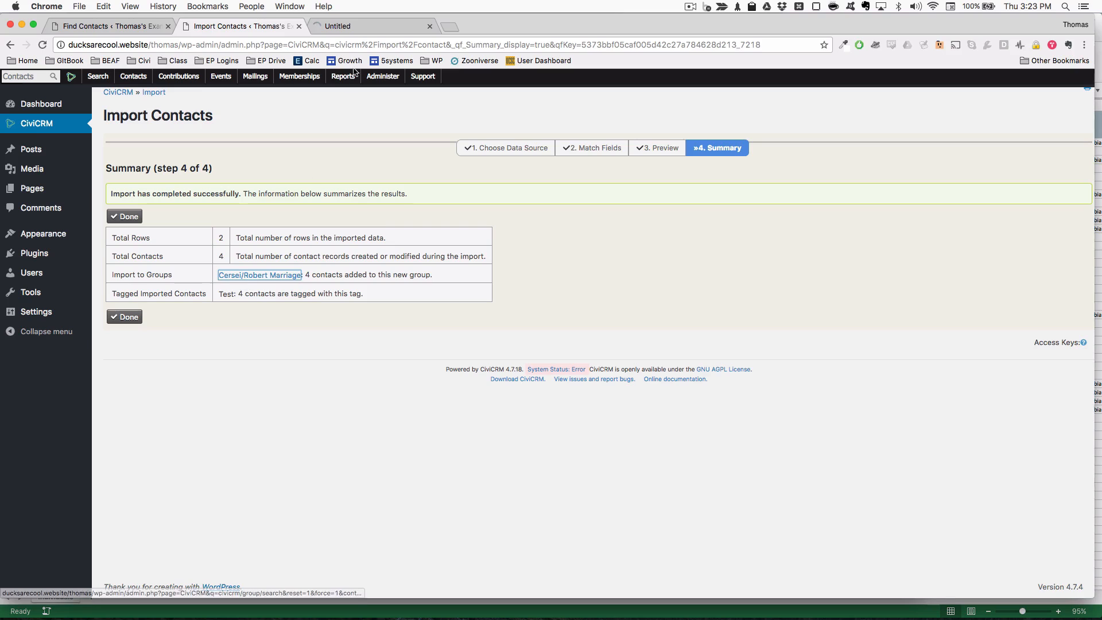
left_click(349, 26)
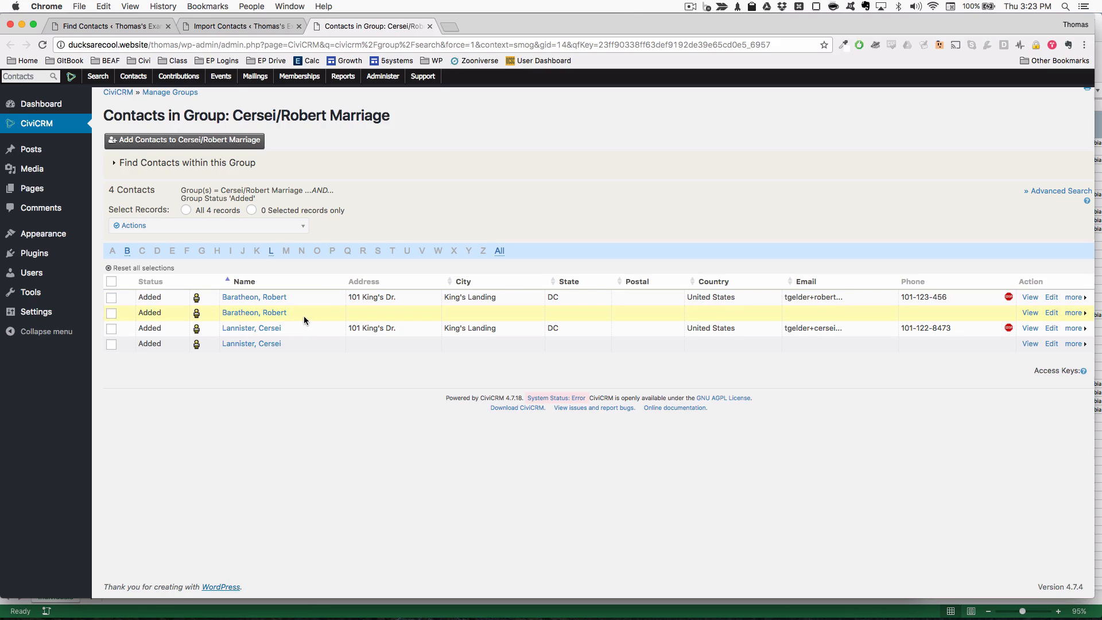
left_click(281, 298, "super")
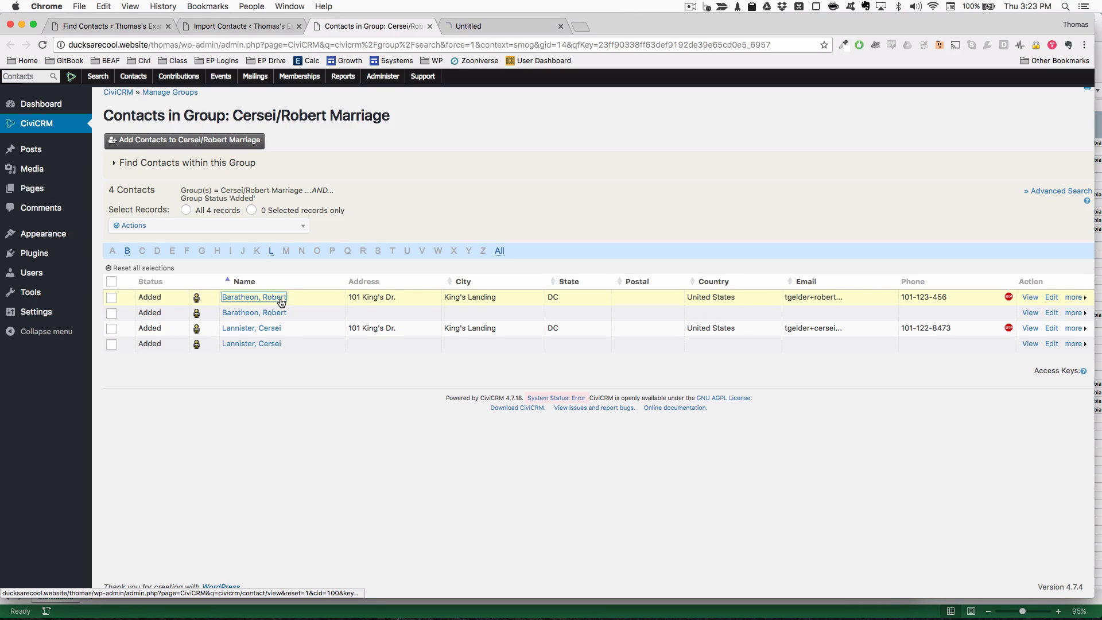
left_click(278, 329, "super")
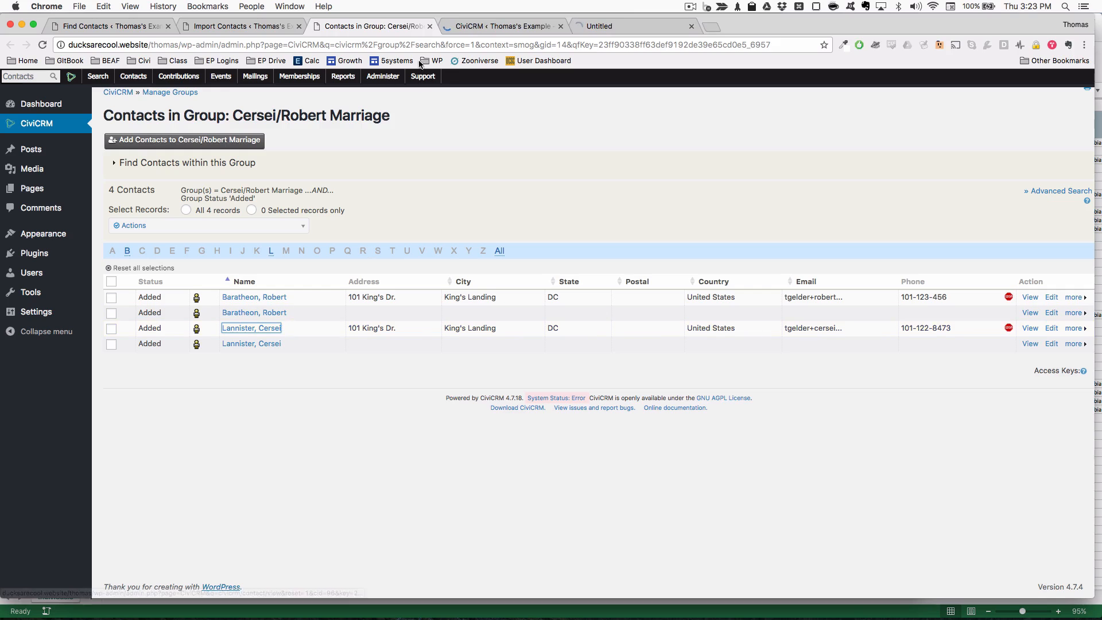
Examine the groups, relationships and tags of the deceased husband's contact record.
left_click(475, 27)
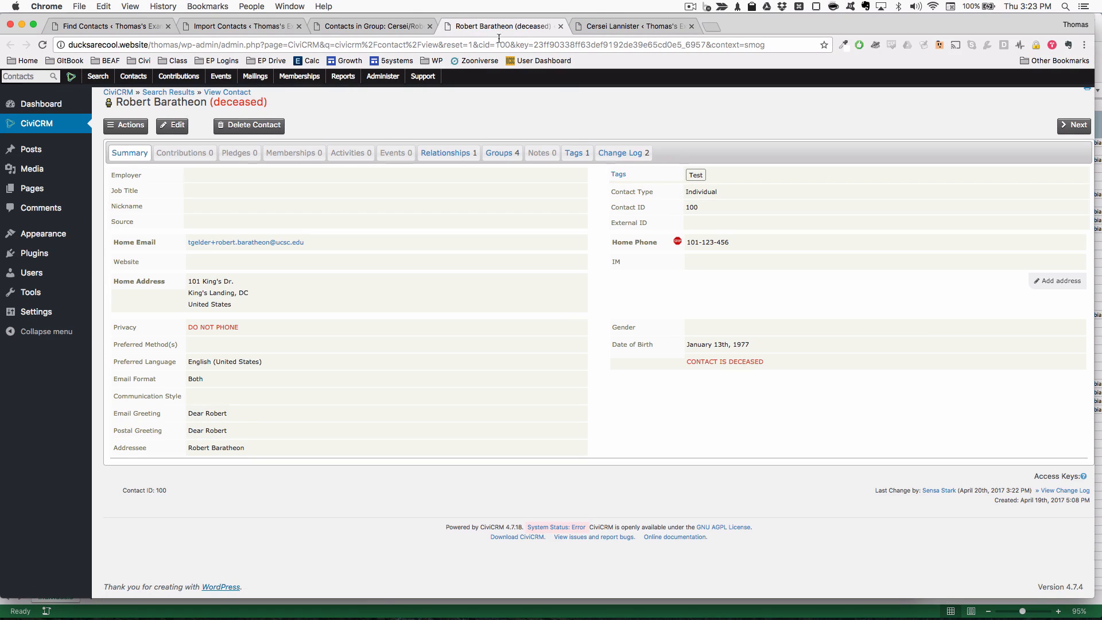
left_click(490, 163)
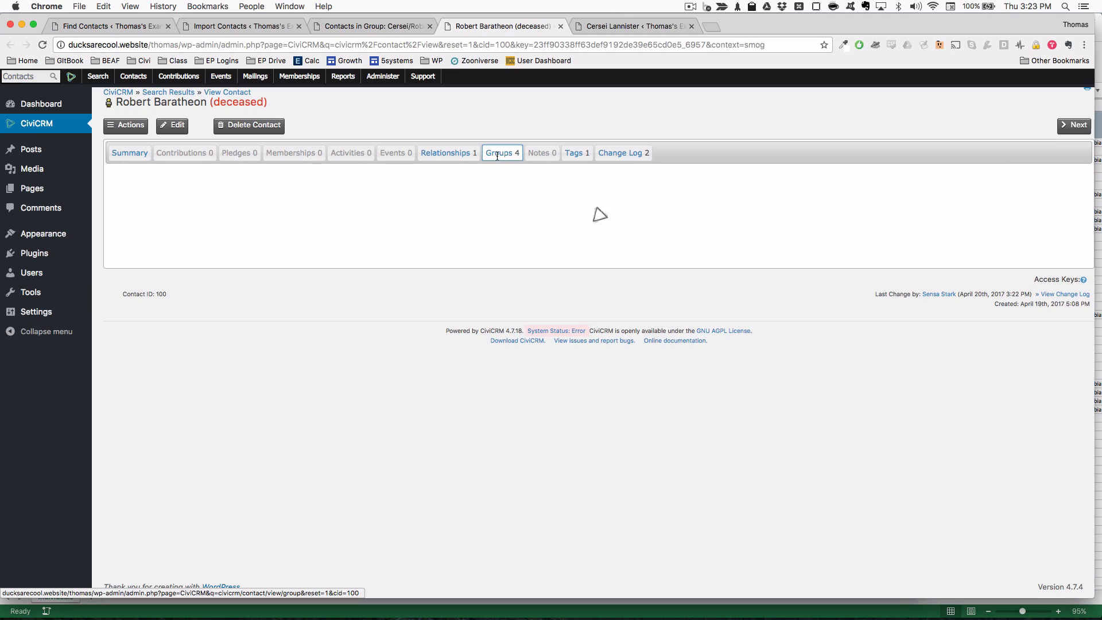
left_click(442, 151)
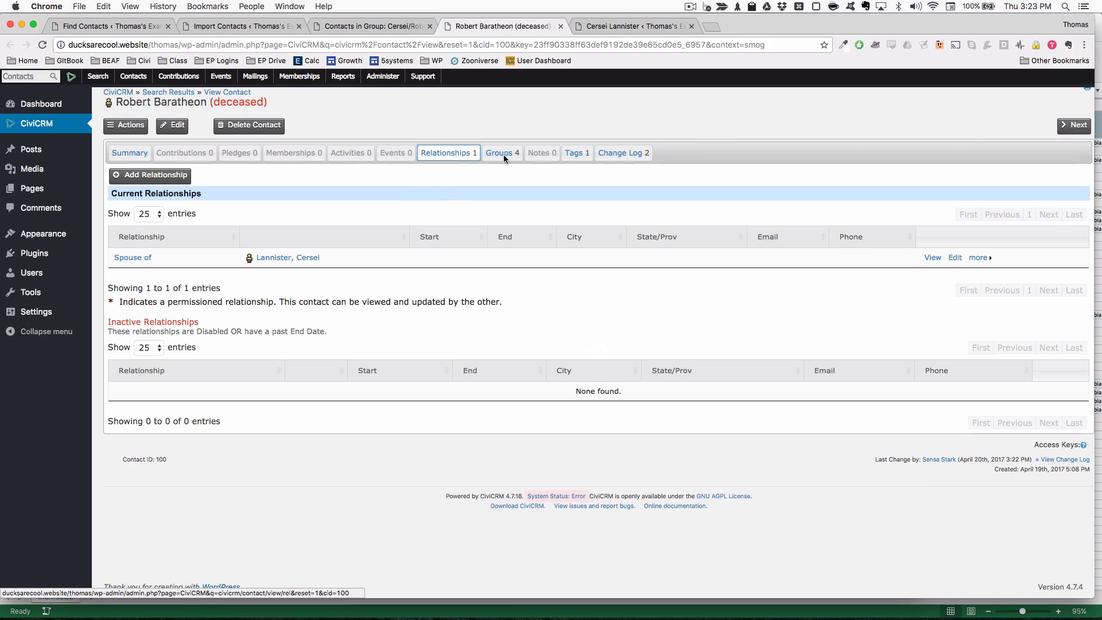
left_click(579, 155)
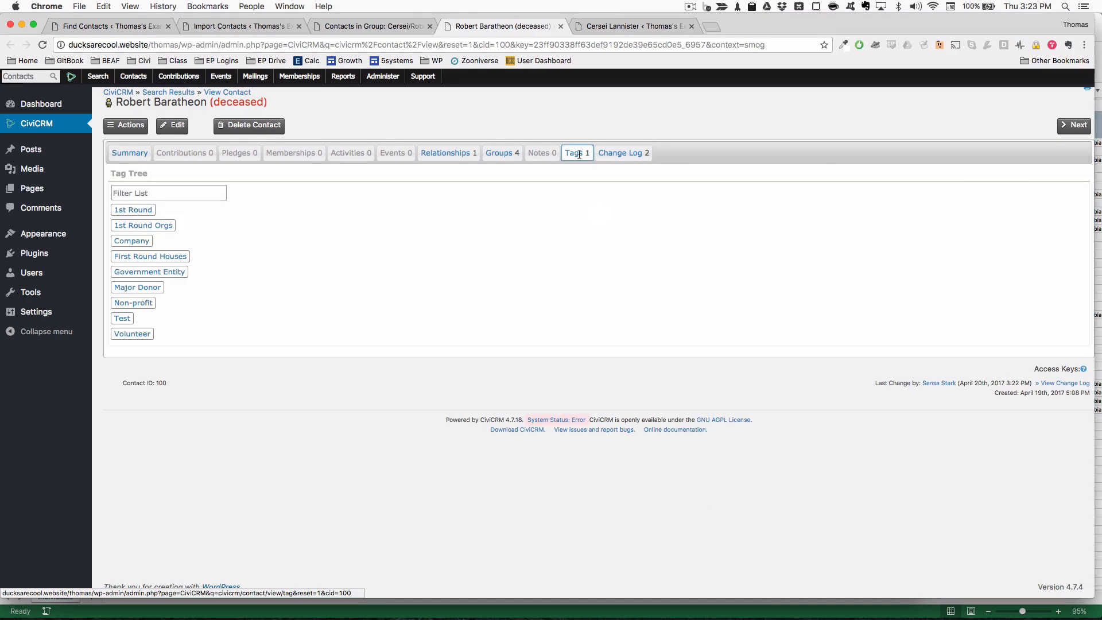
left_click(475, 154)
Check the relationships on the wife's contact record and open the contact linked as her spouse.
left_click(596, 27)
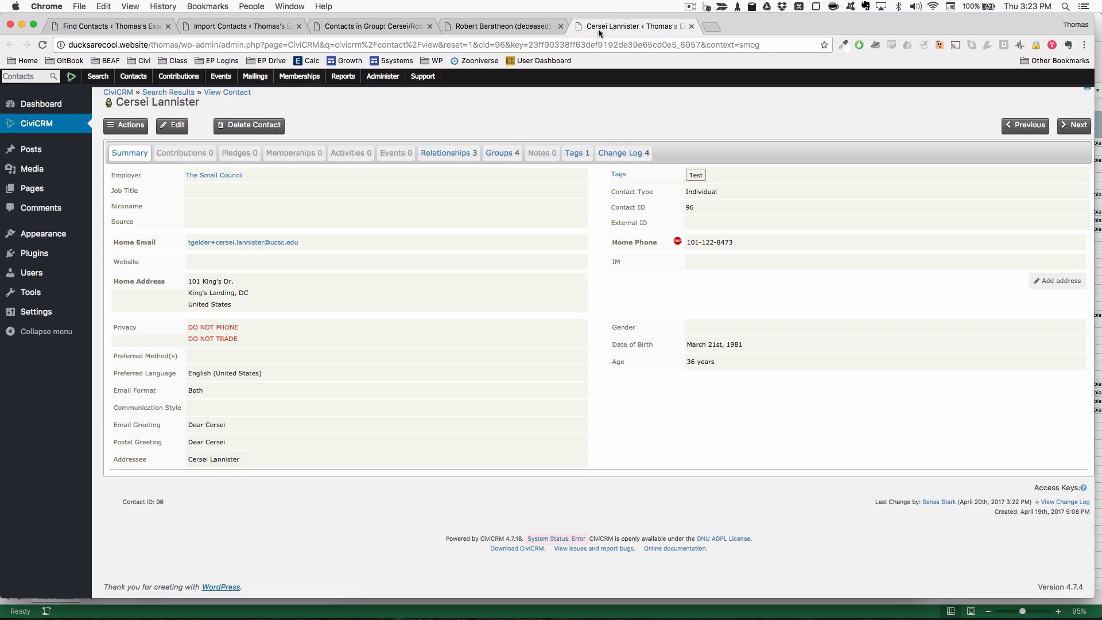
left_click(471, 159)
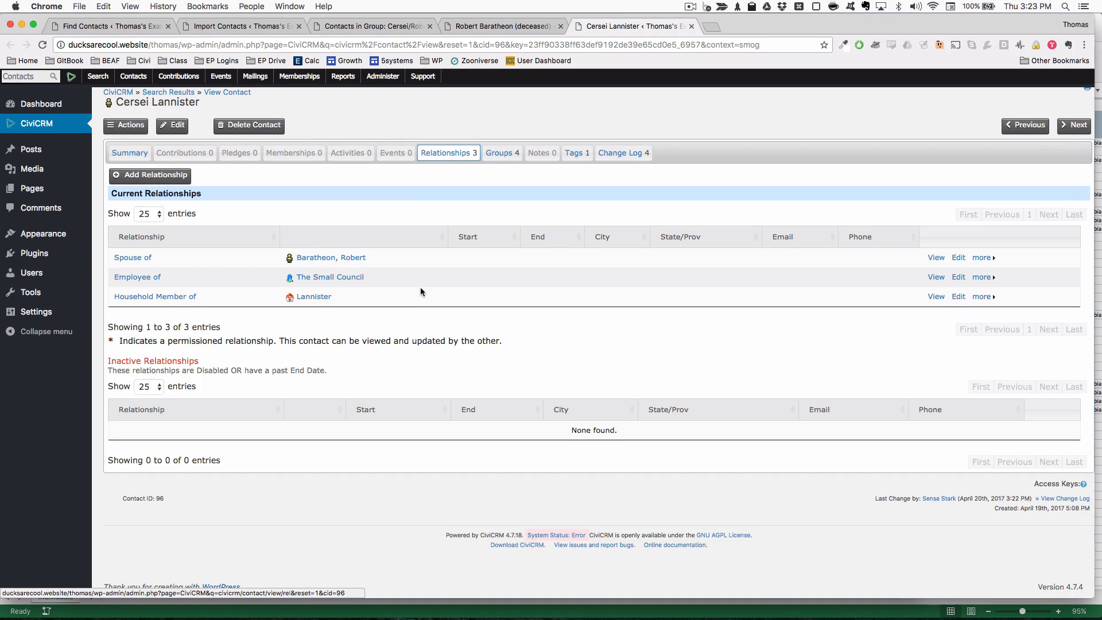
left_click(346, 258)
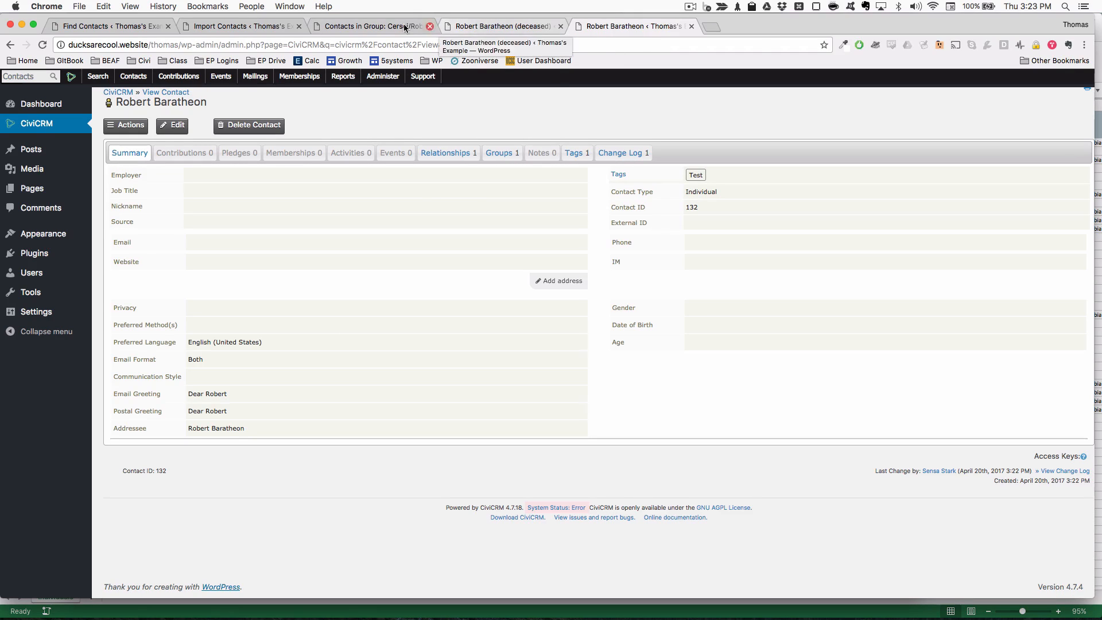
Compare the summary of the deceased husband's original record with that of the contact linked as the wife's spouse.
left_click(485, 29)
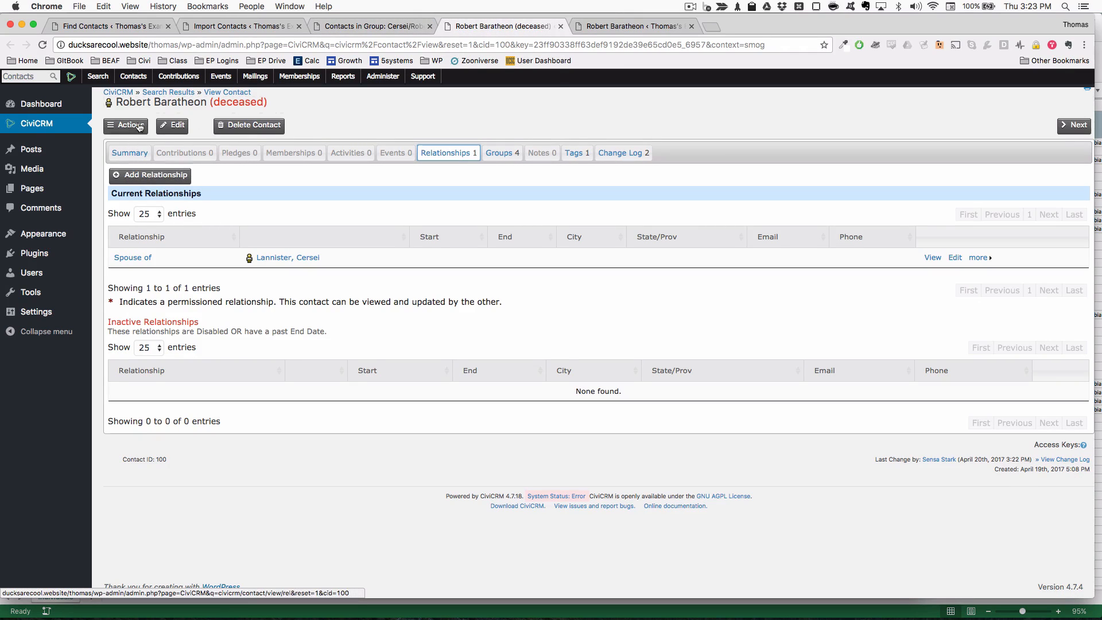
left_click(147, 152)
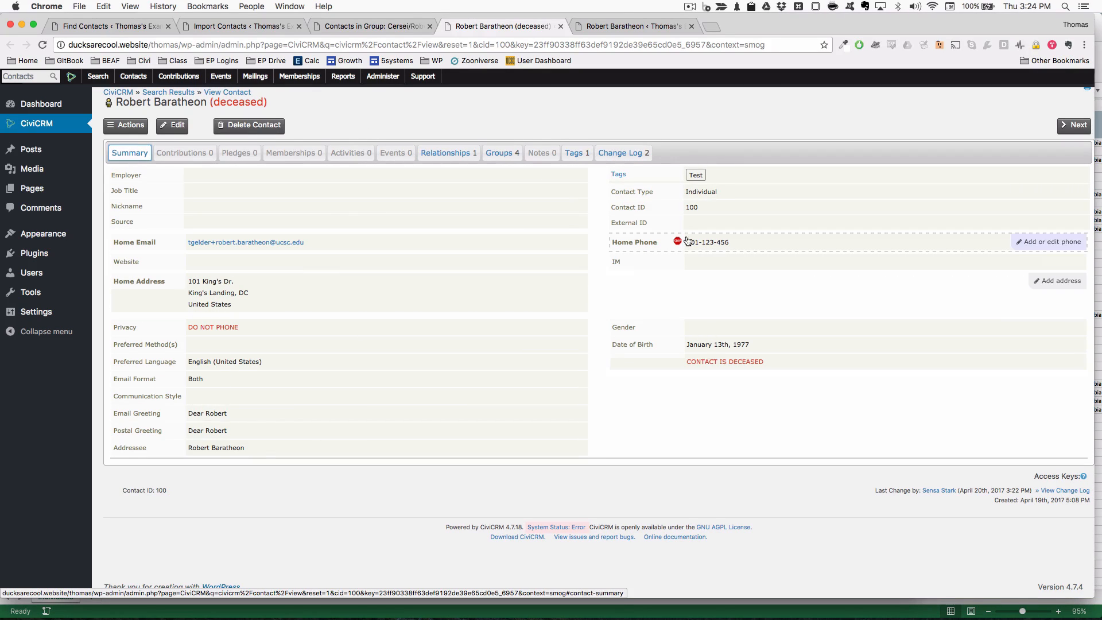
left_click(619, 27)
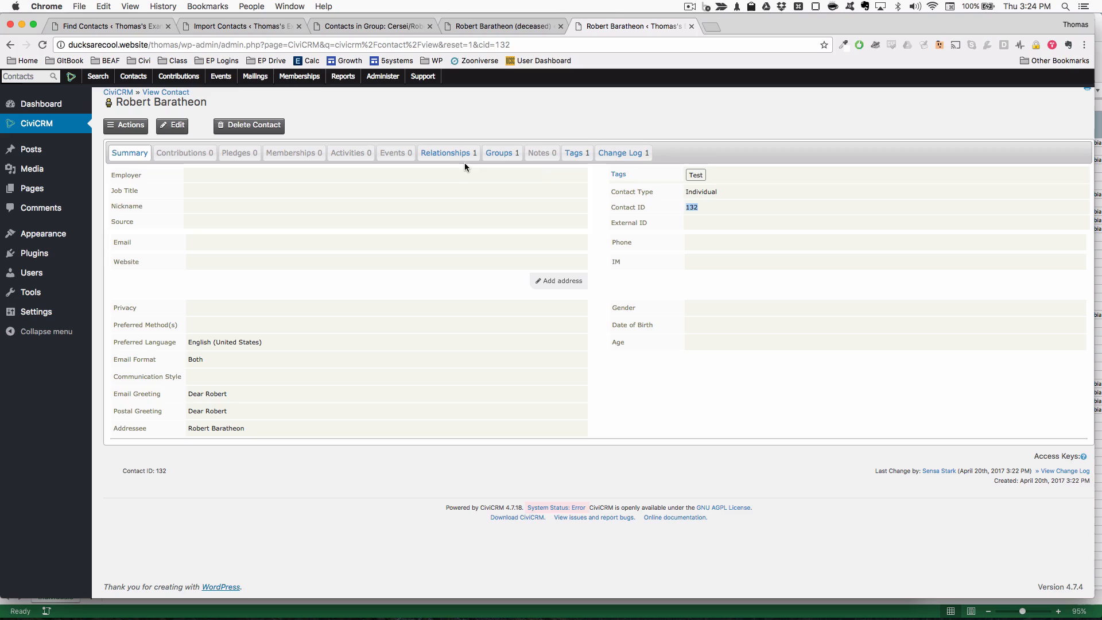
Switch to Excel and examine the name, email and spouse name columns in the Cersei and Robert spreadsheet.
left_click(472, 26)
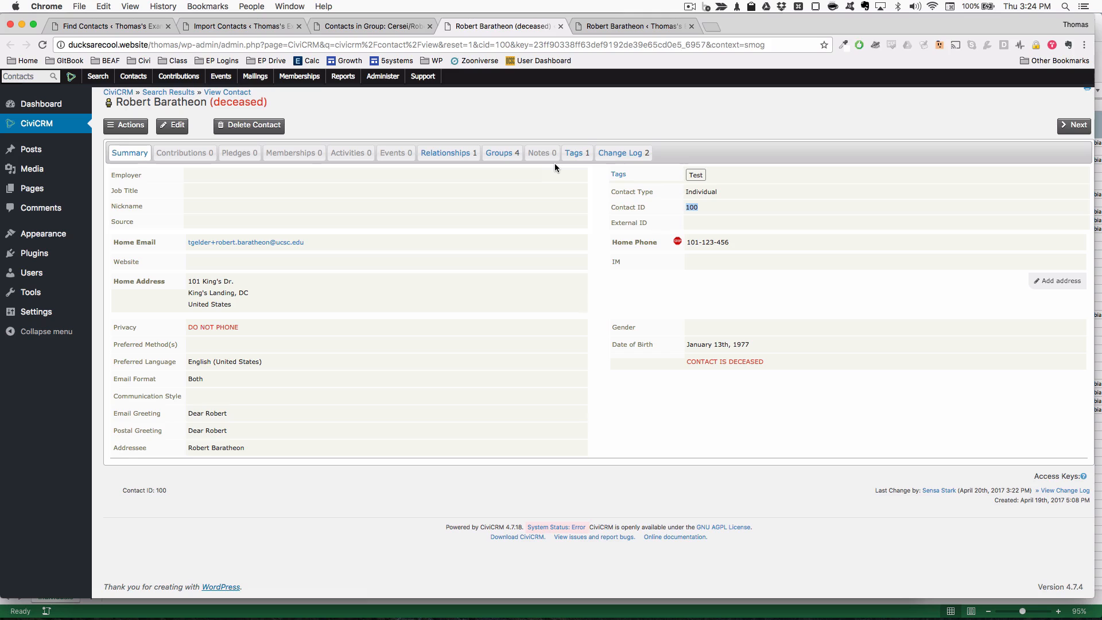
key("super+Tab")
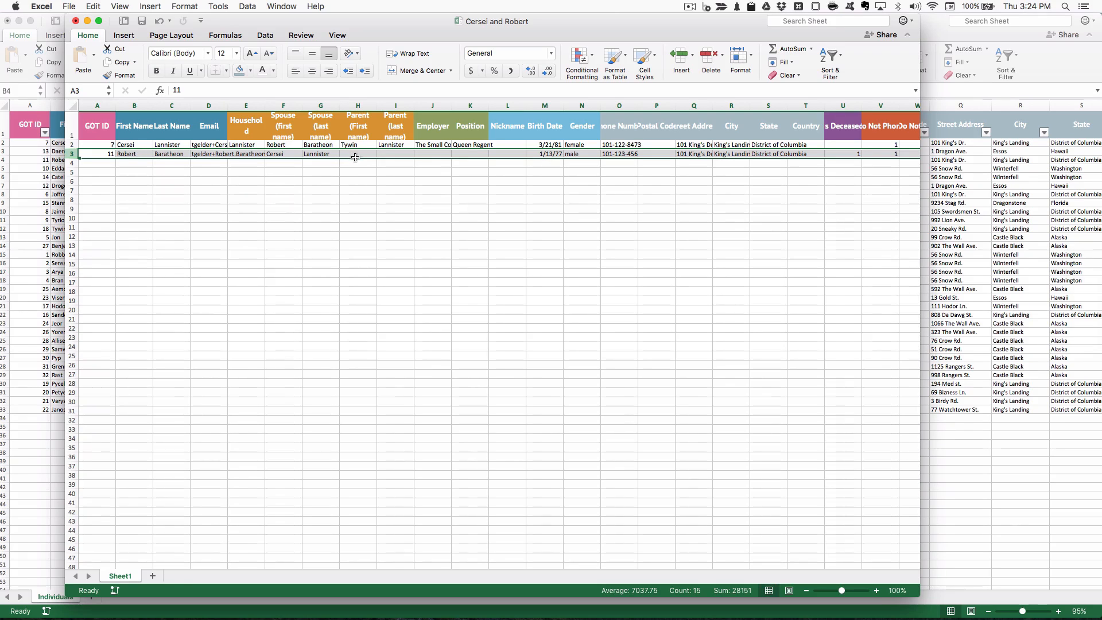
left_click(361, 181)
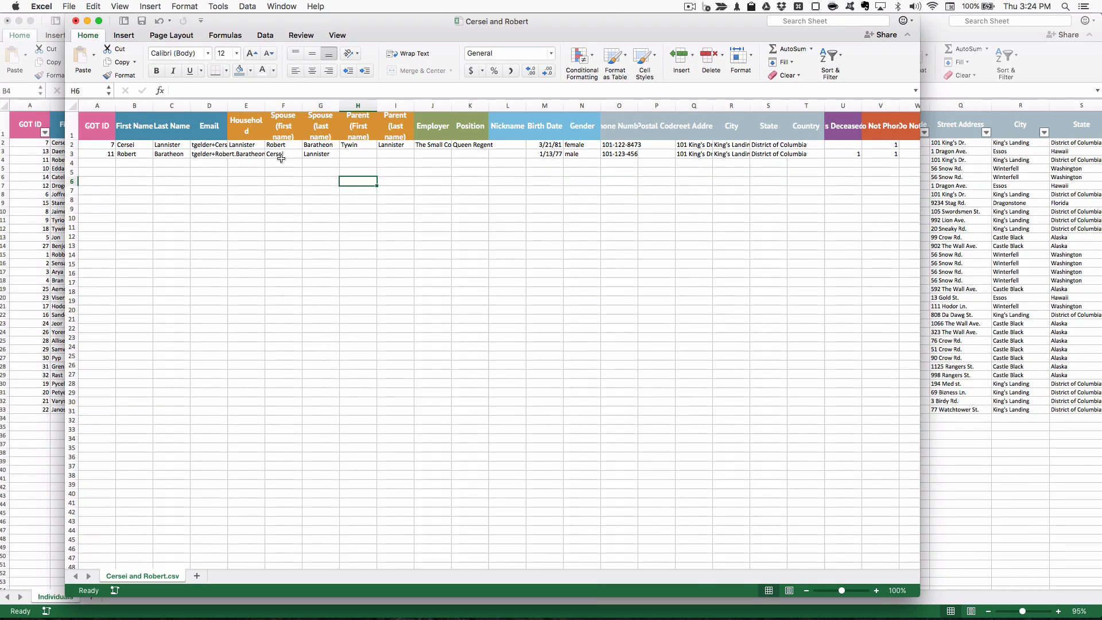
left_click_drag(131, 146, 172, 146)
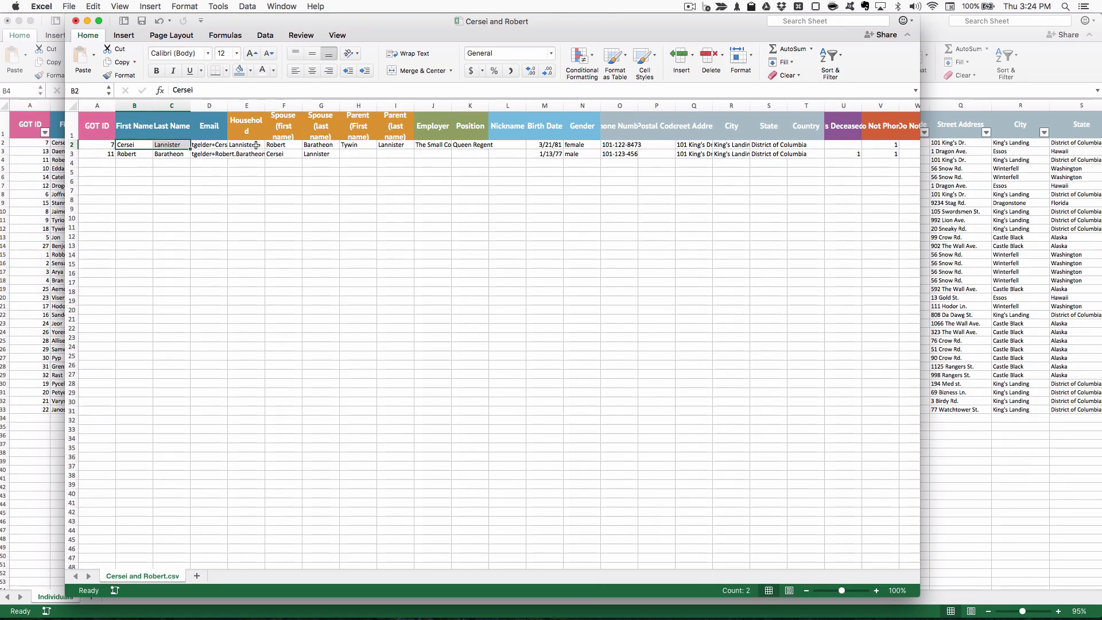
left_click(318, 134)
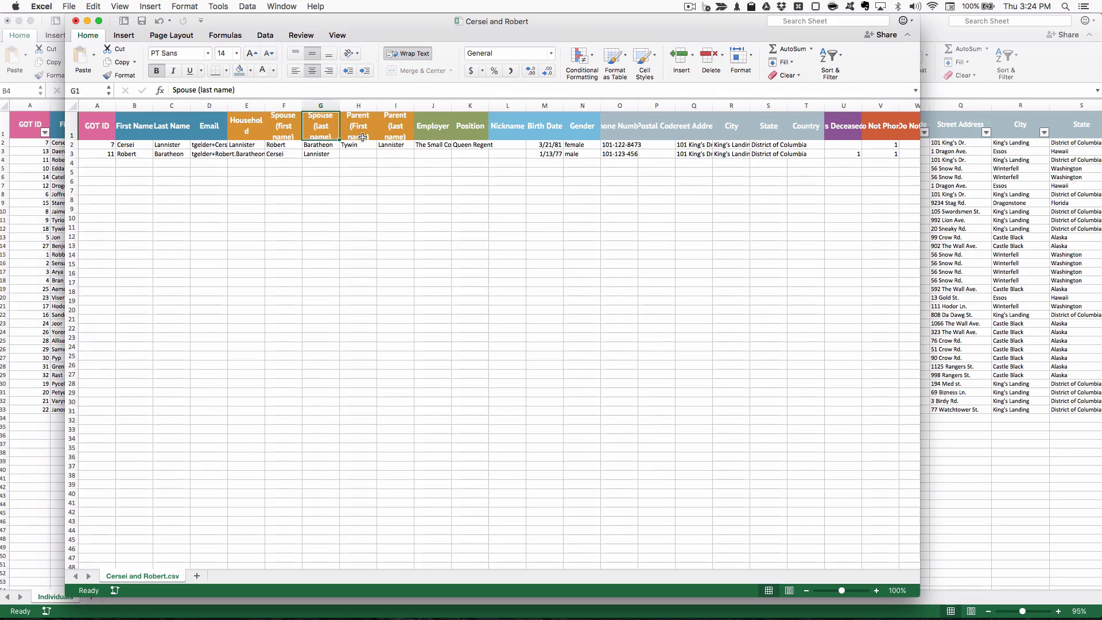
left_click(280, 146)
left_click(309, 146)
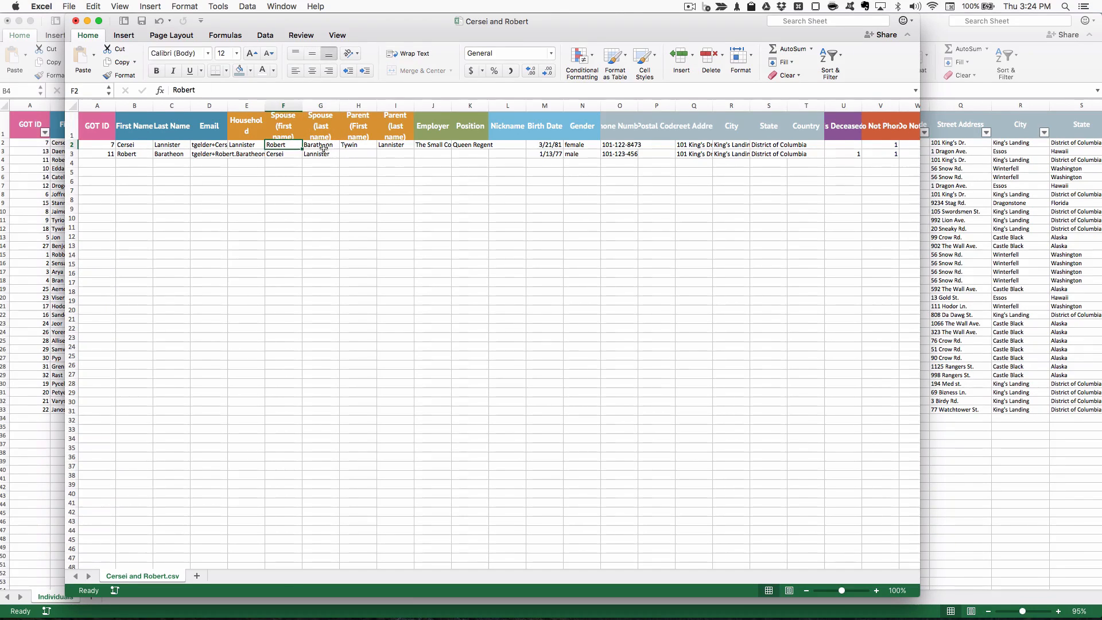
left_click(222, 145)
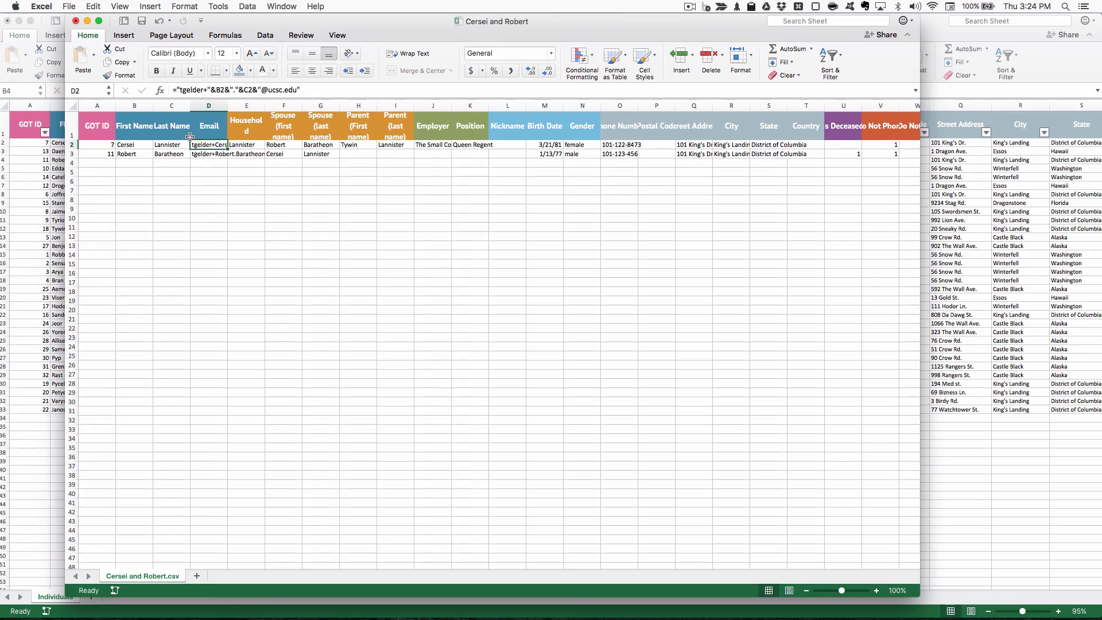
left_click(134, 127)
left_click_drag(131, 144, 200, 145)
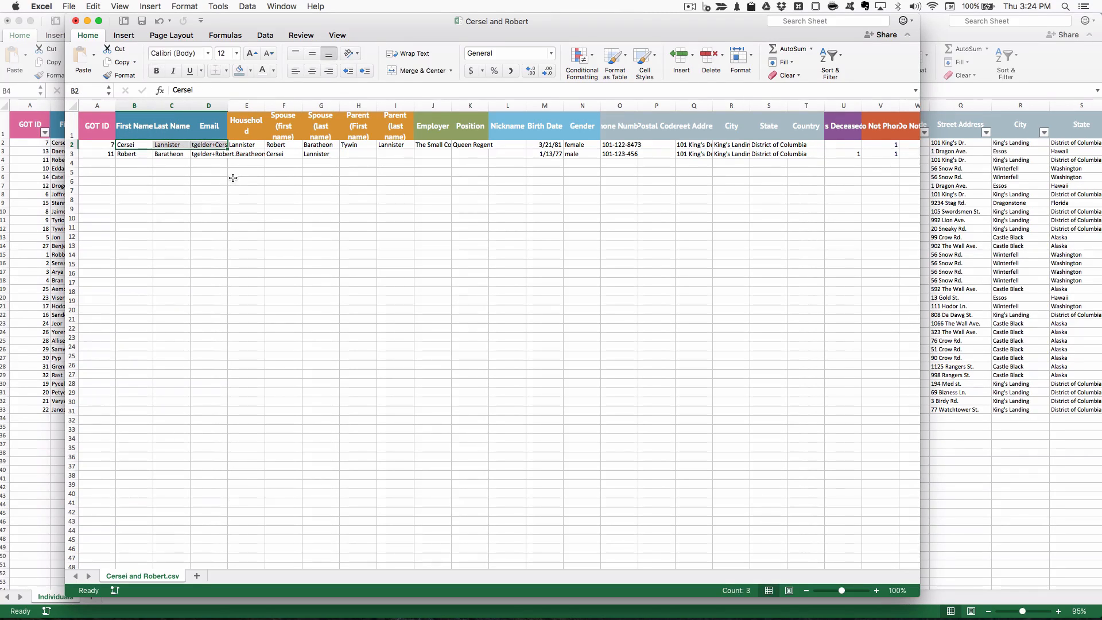
left_click(211, 145)
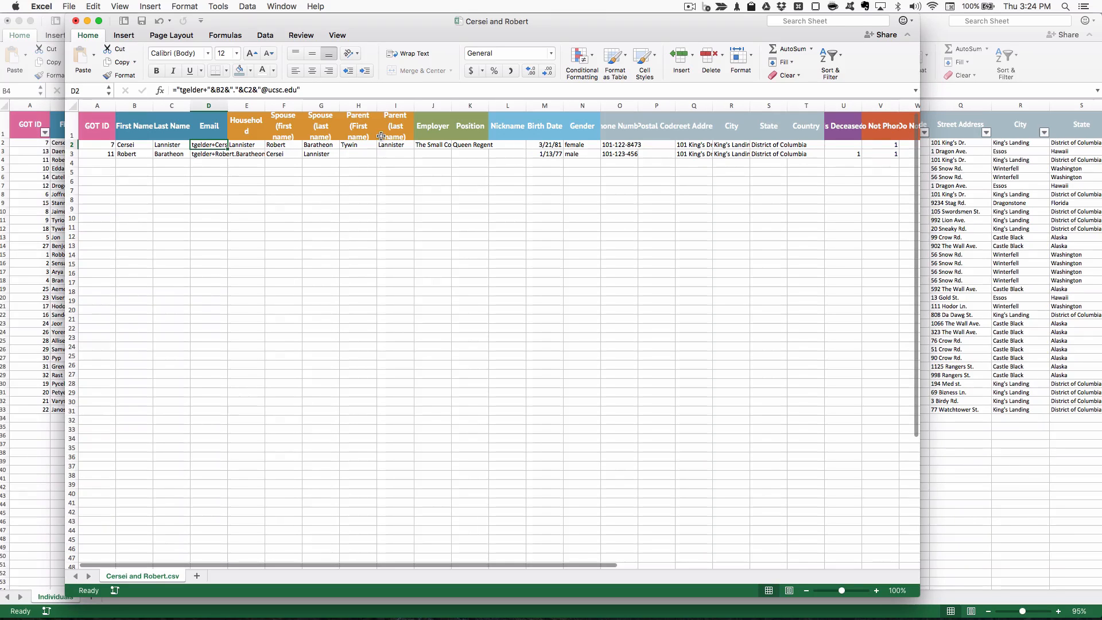
Compare the wife's spouse name cells with both contacts' email cells and check her parent's first name.
key("super+Tab")
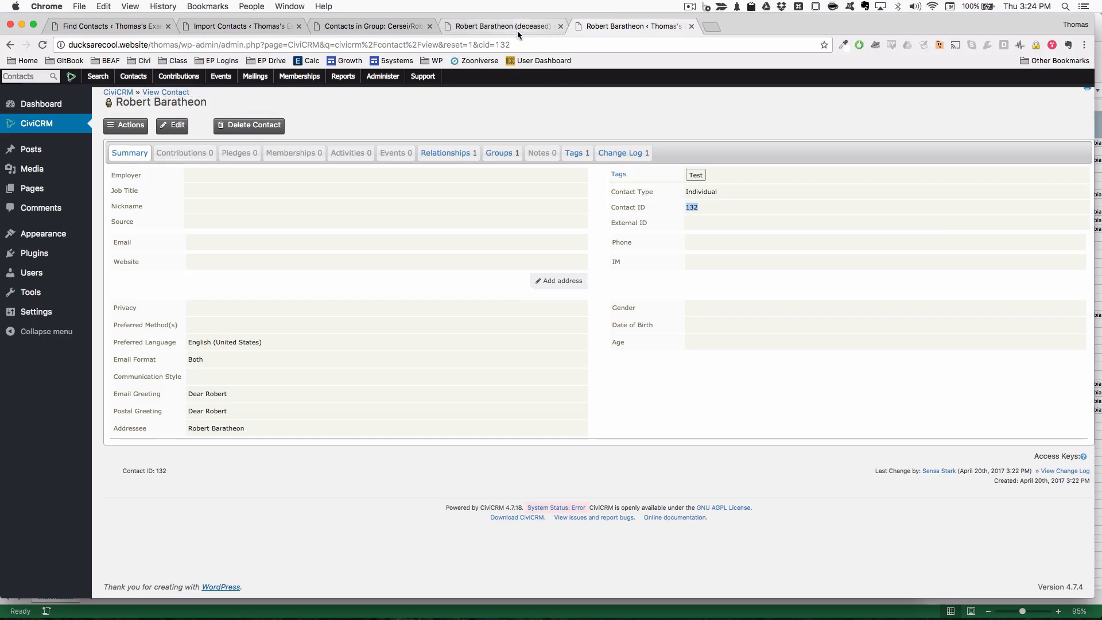
key("super+Tab")
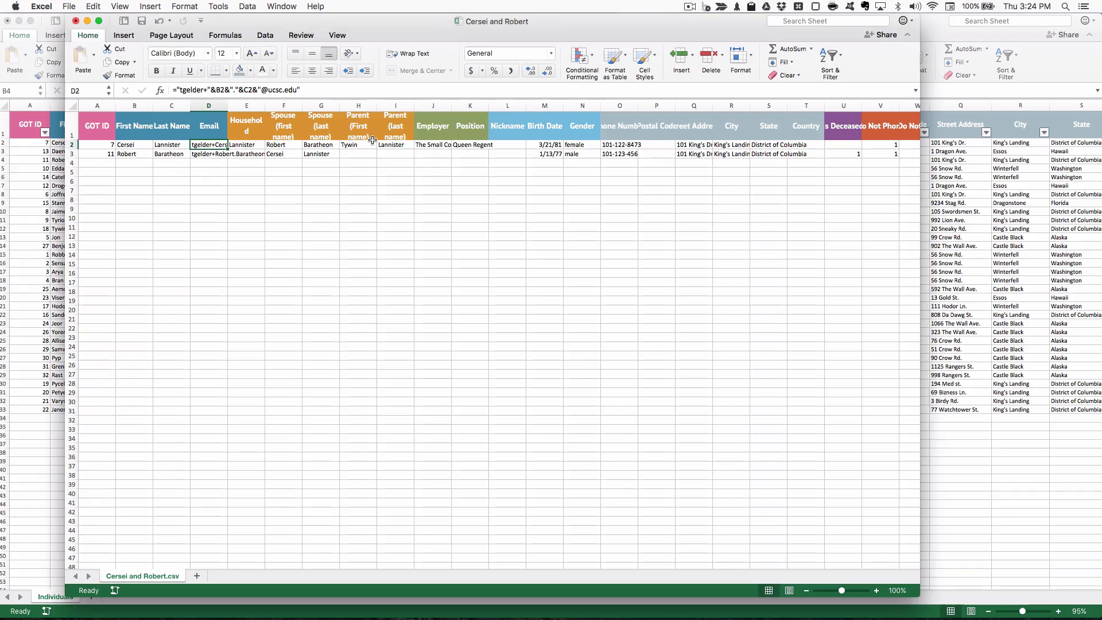
left_click(285, 144)
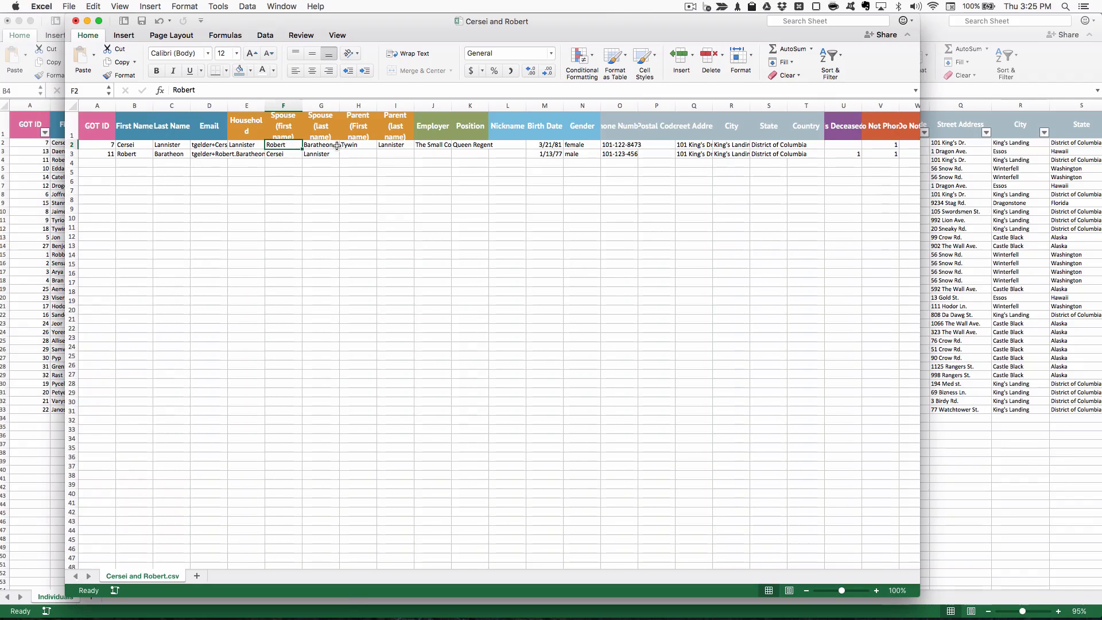
left_click(320, 145)
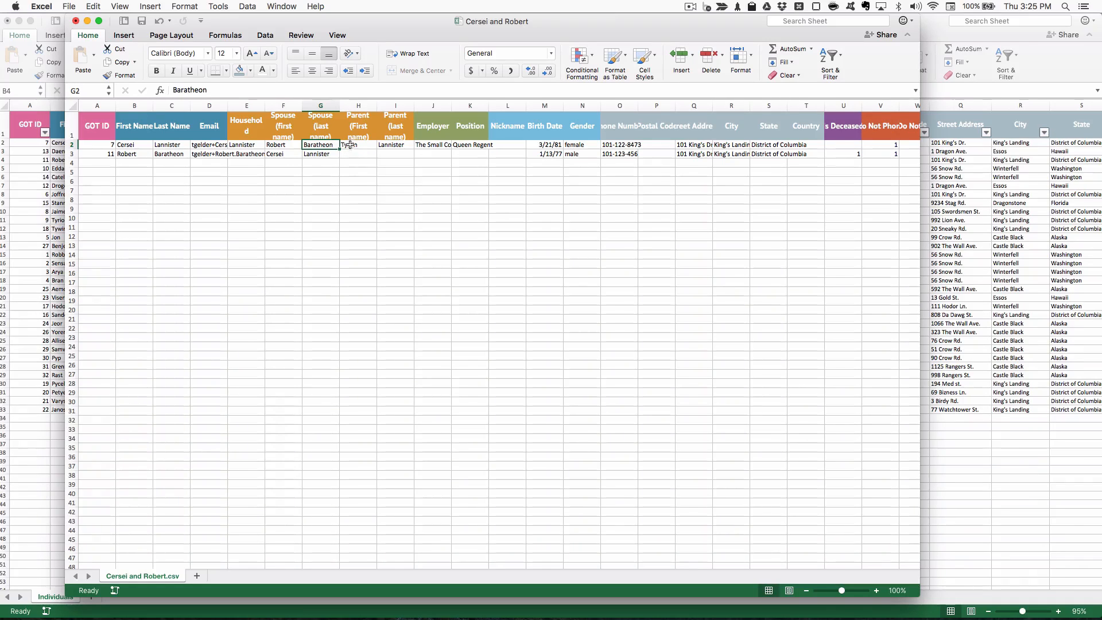
left_click(216, 143)
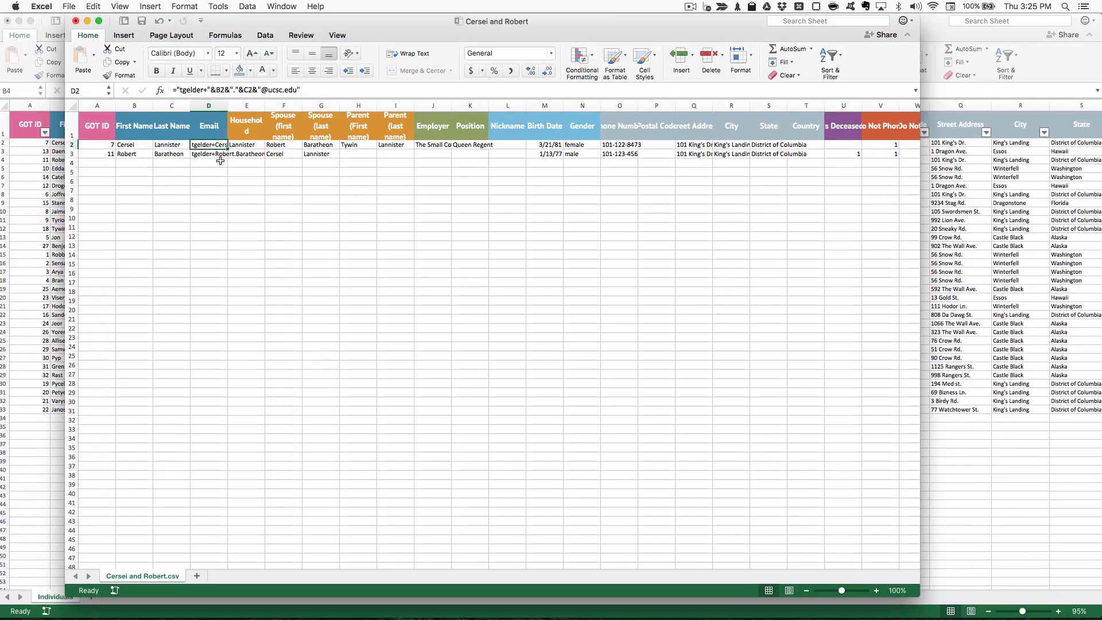
left_click(225, 155)
left_click(373, 159)
left_click(361, 146)
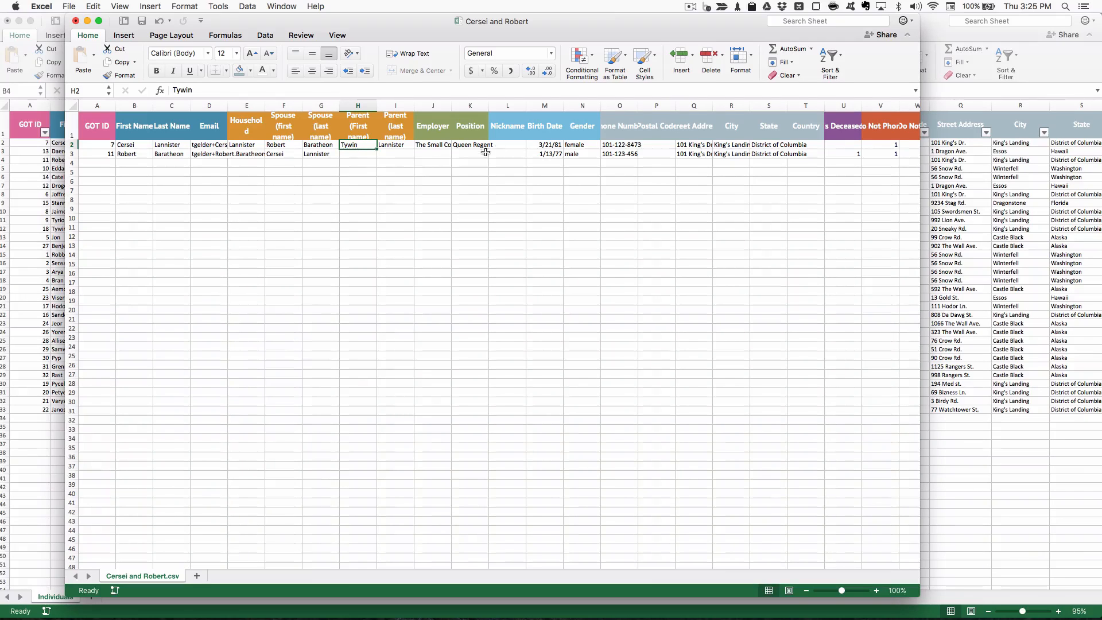
Switch to Chrome, open the contact linked as spouse on the deceased husband's record, and check its contact ID.
key("super+Tab")
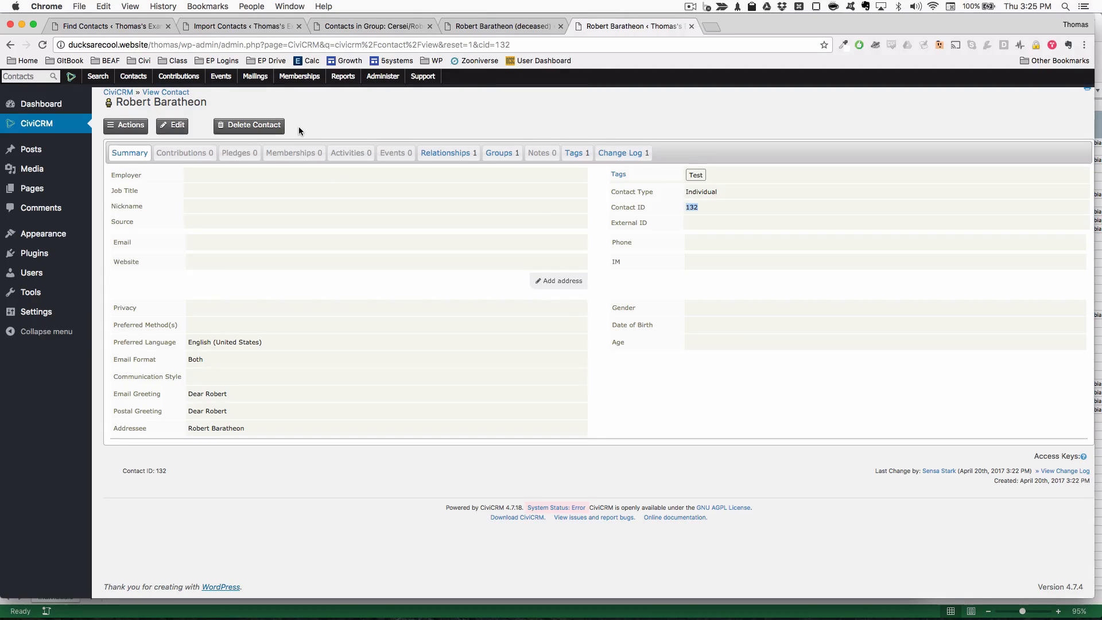
left_click(491, 25)
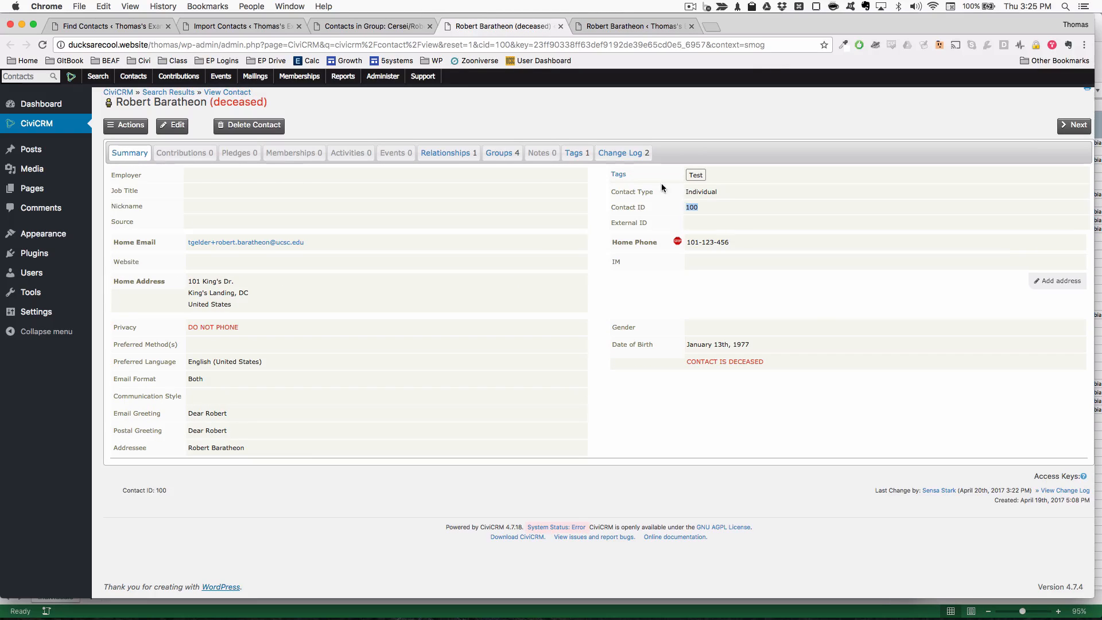
left_click(448, 153)
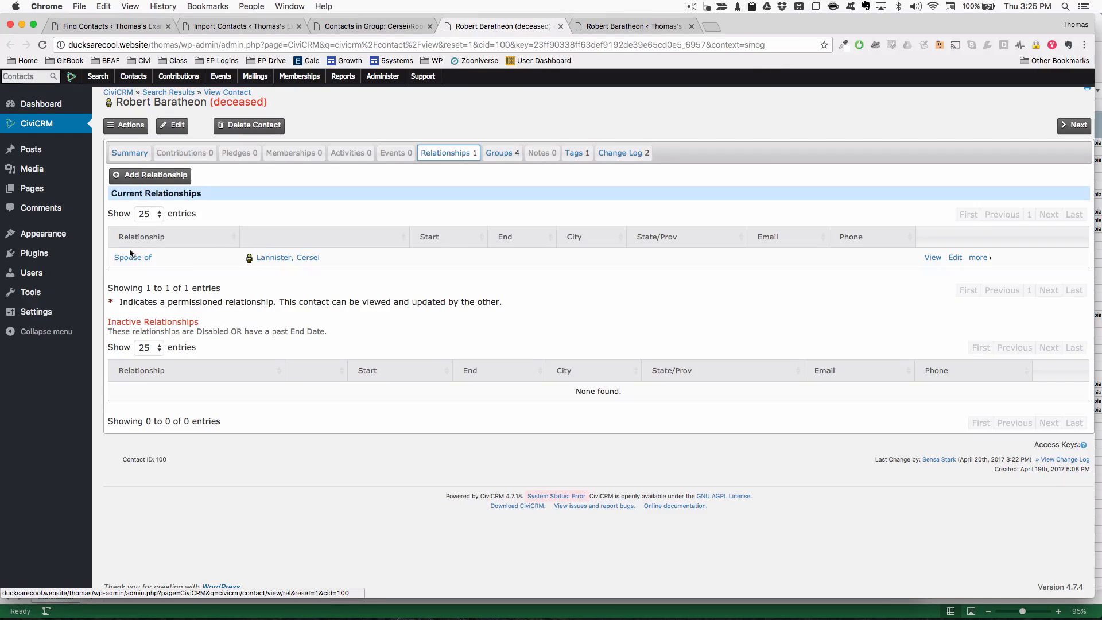
left_click(298, 260)
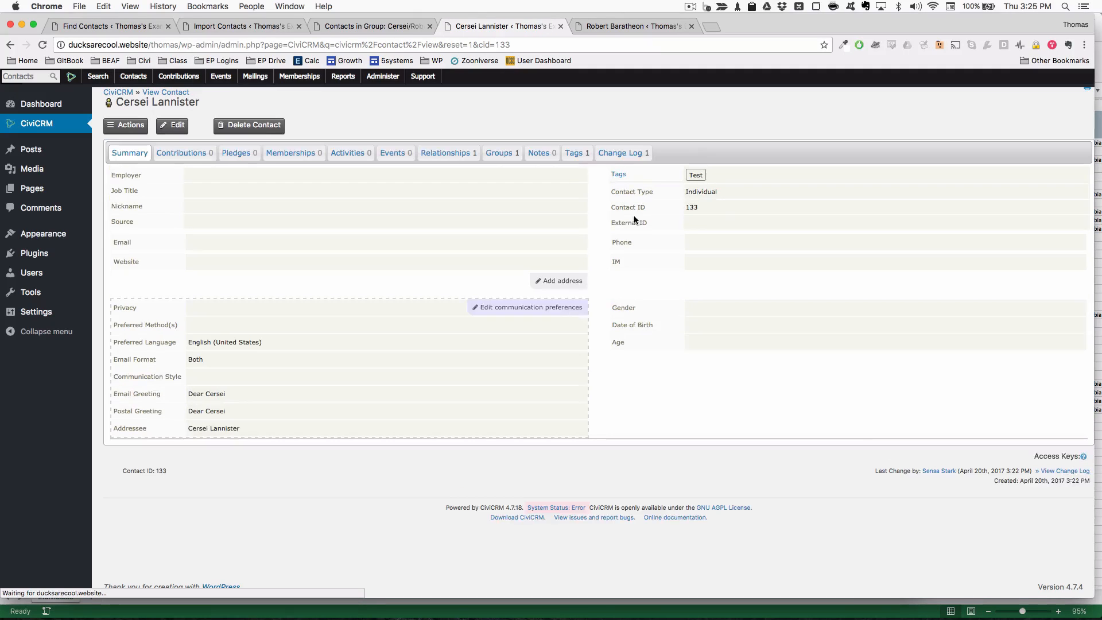
left_click_drag(708, 208, 612, 207)
left_click(672, 221)
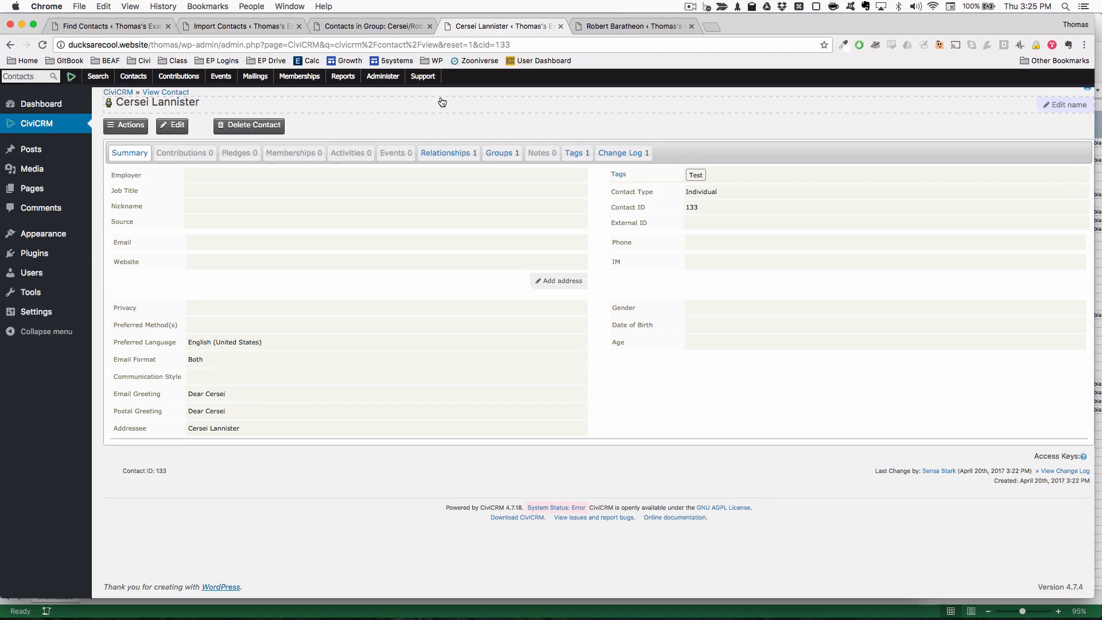
Permanently delete both duplicate spouse contacts that lack address details and refresh the Cersei/Robert Marriage group's contact list.
left_click(280, 124)
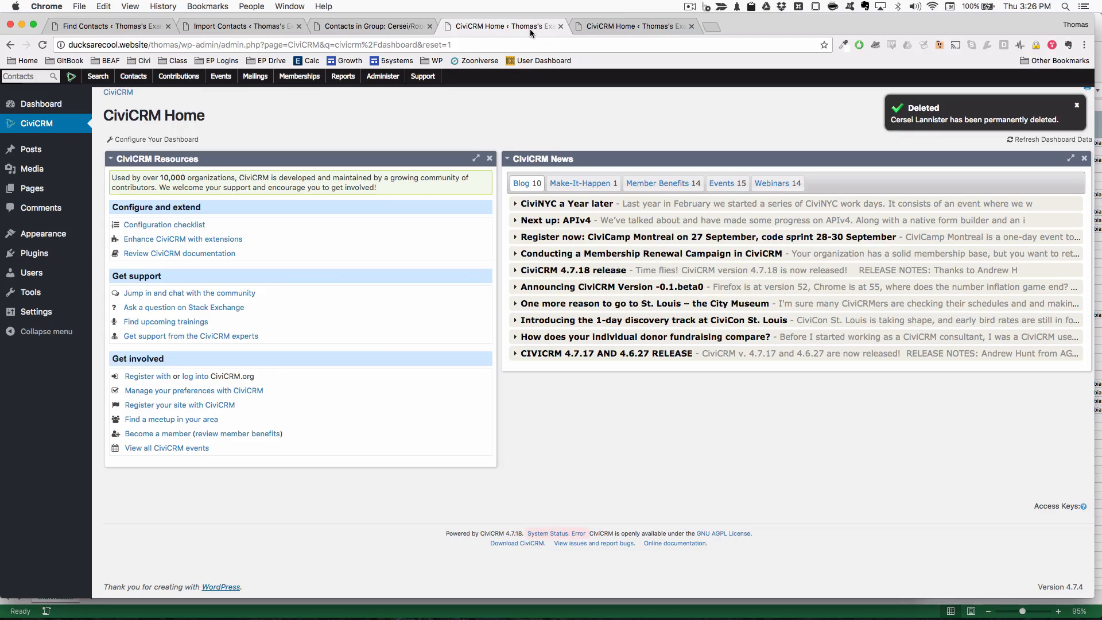
key("super+w")
key("super+w")
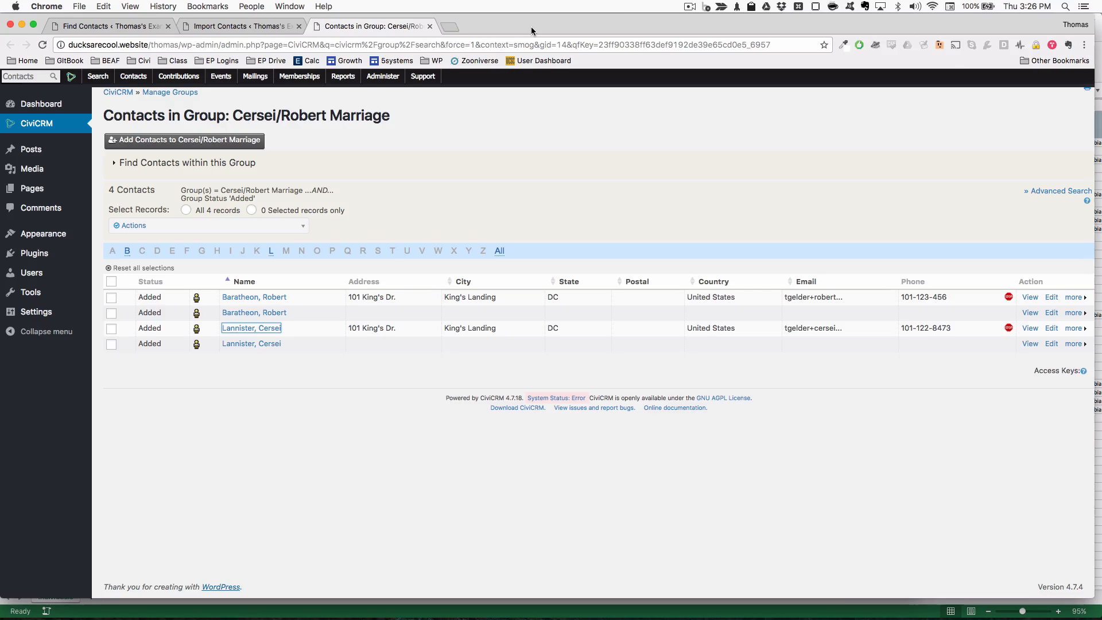
key("super+r")
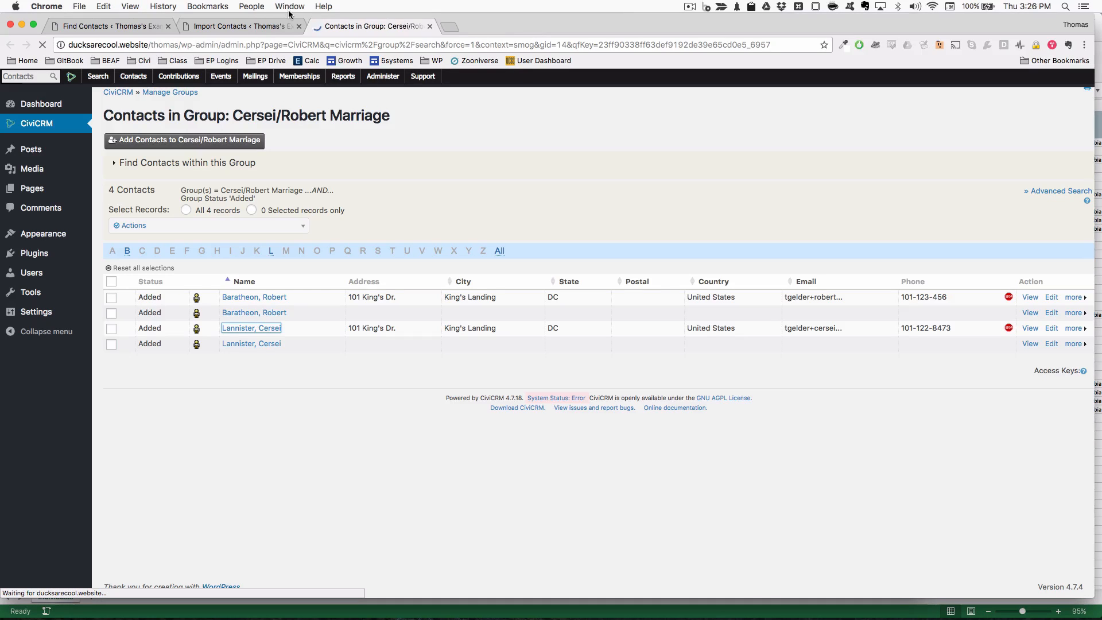
Switch to Excel and insert an empty column between Spouse (last name) and Parent (First name).
key("super+Tab")
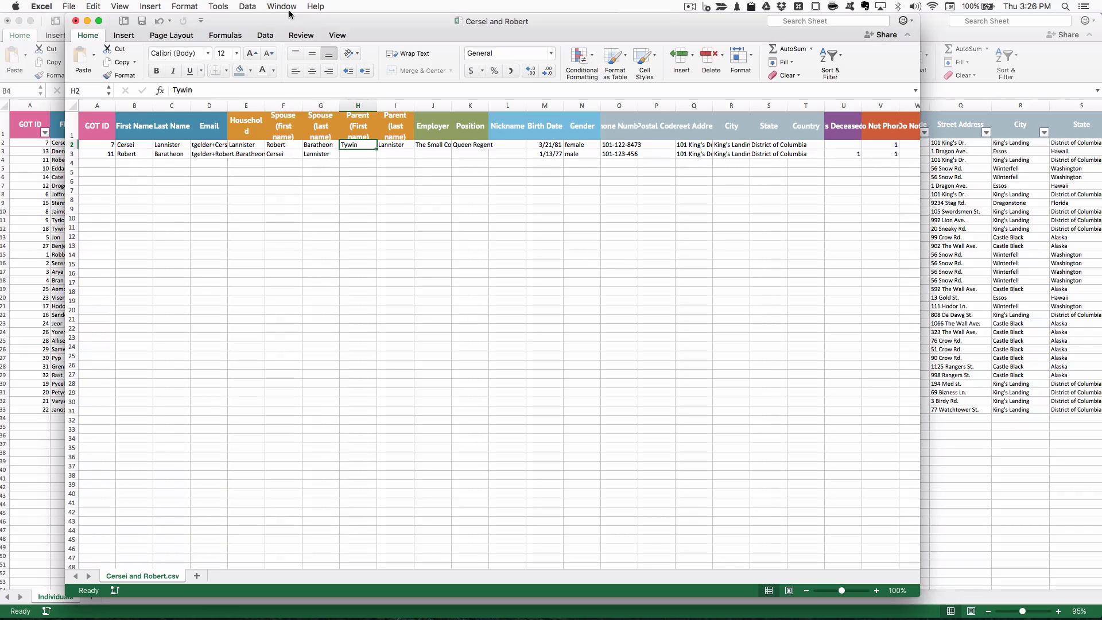
left_click(293, 145)
left_click(296, 130)
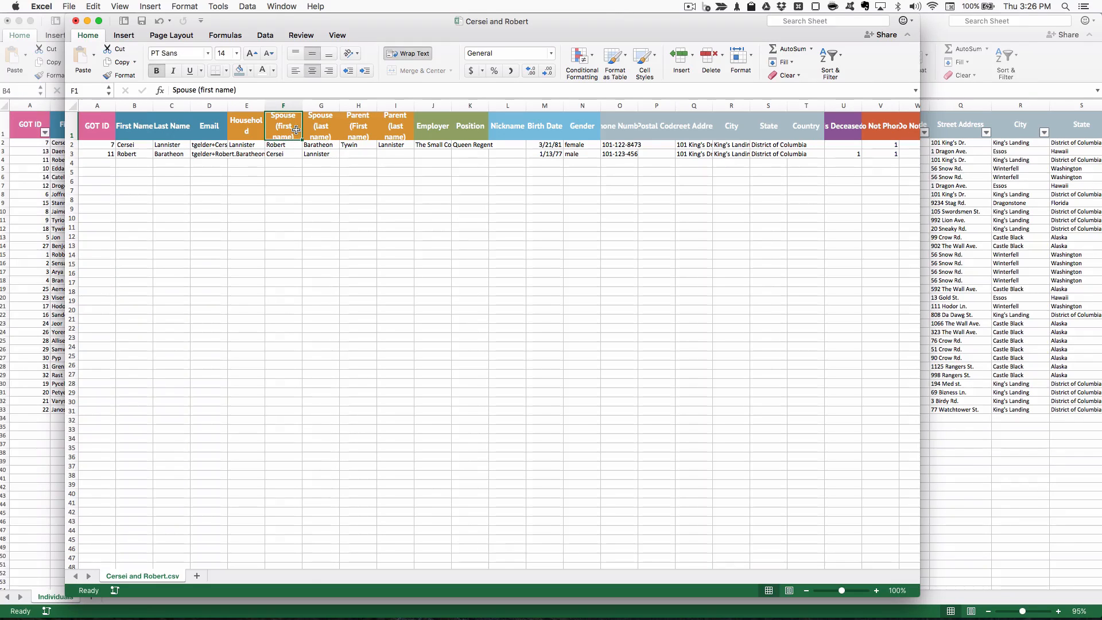
left_click(313, 131)
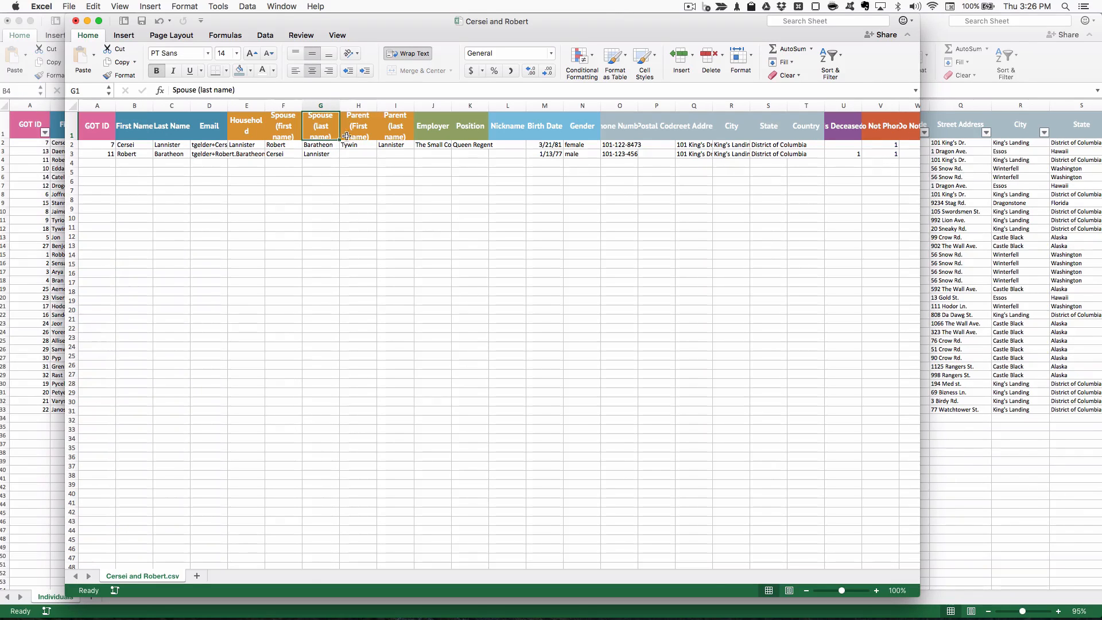
left_click(355, 106)
right_click(355, 107)
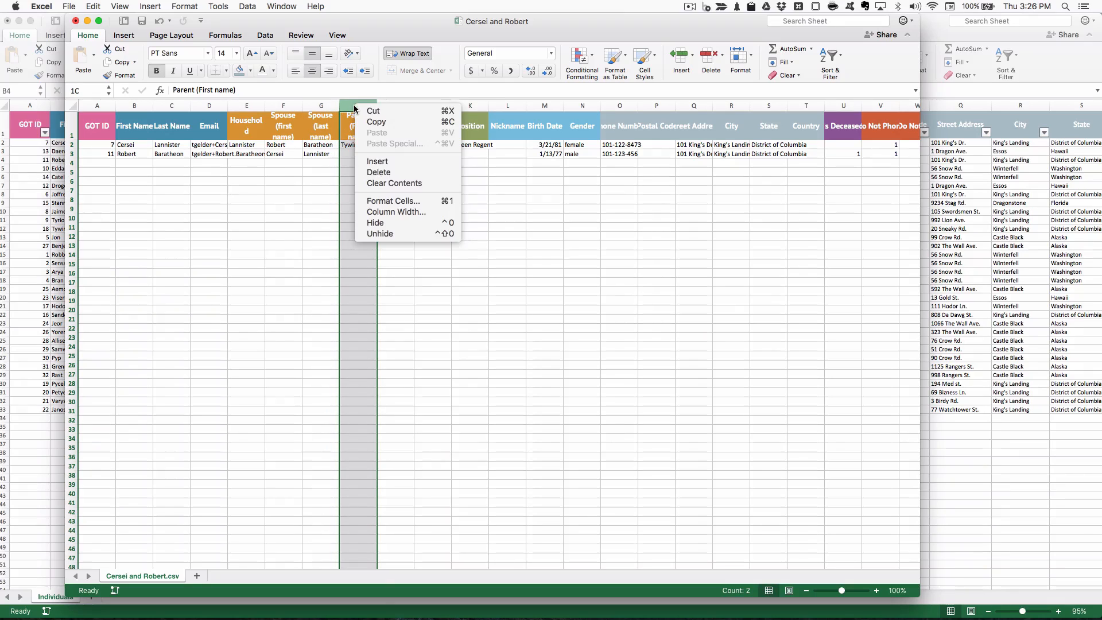
left_click(379, 161)
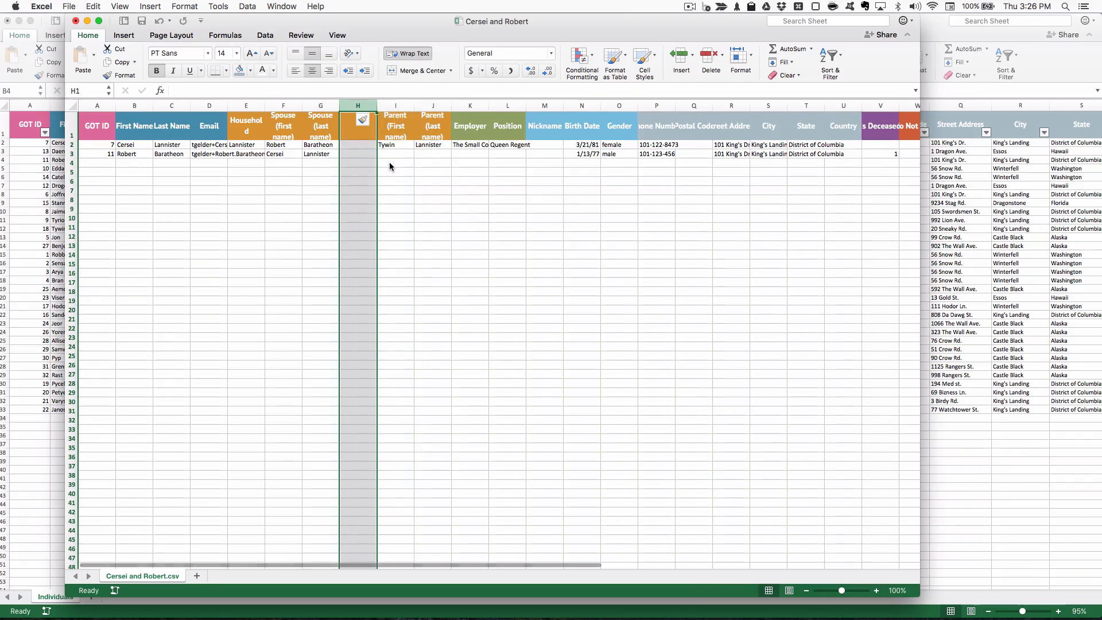
Copy the email formula from each contact's Email cell into the same row of the new column H.
left_click(201, 146)
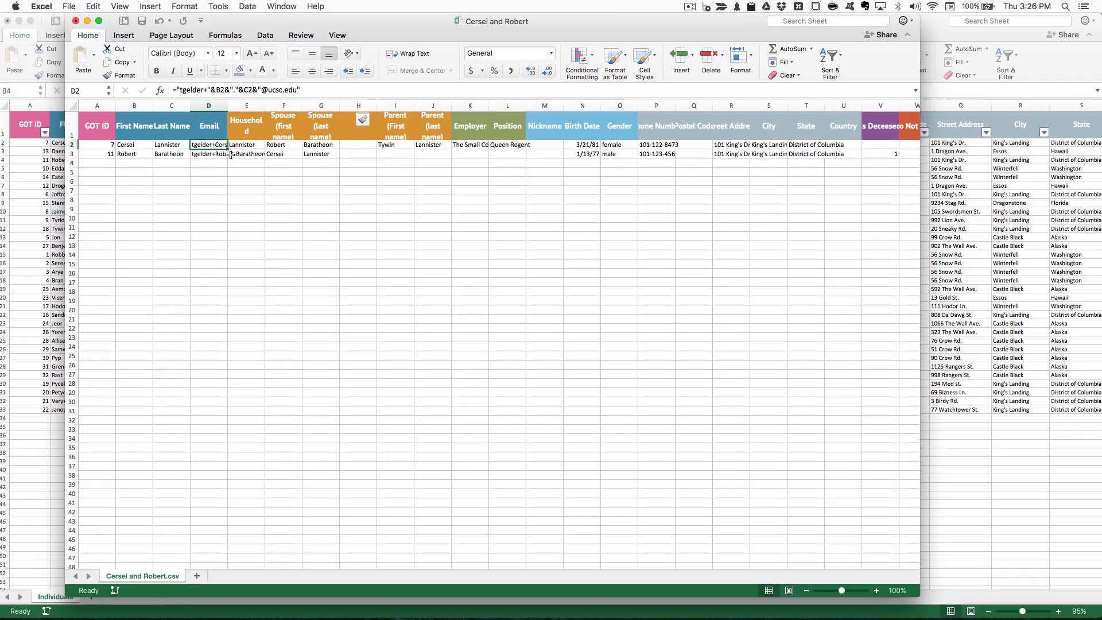
key("super+c")
left_click(357, 146)
key("super+v")
left_click(209, 153)
key("super+c")
left_click(357, 154)
key("super+v")
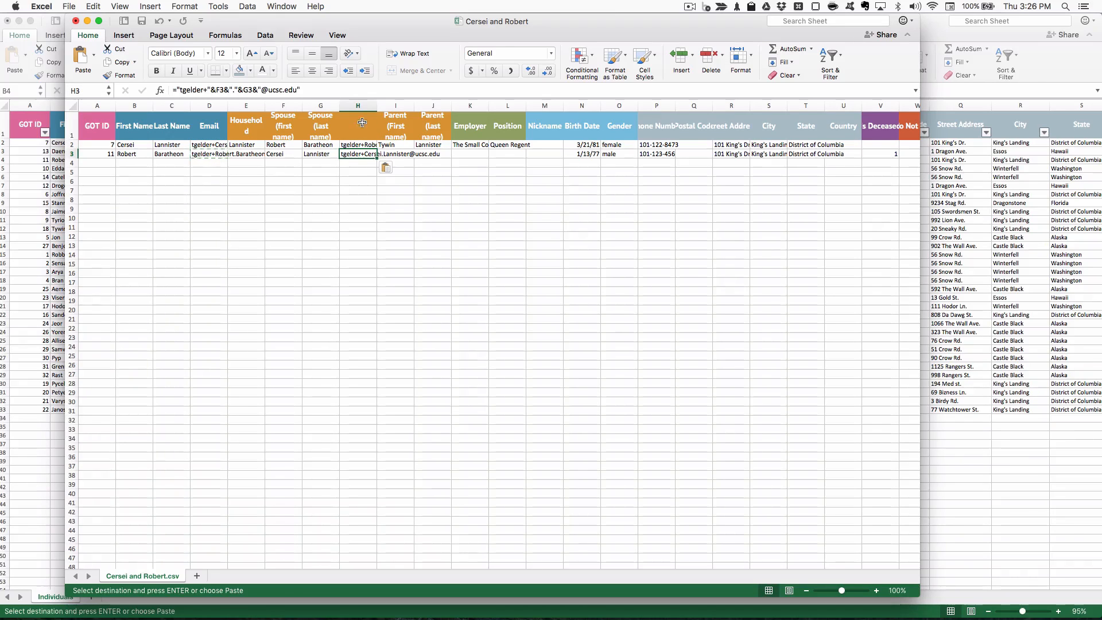
Label the new column's header cell "Spouse (email)".
left_click(322, 126)
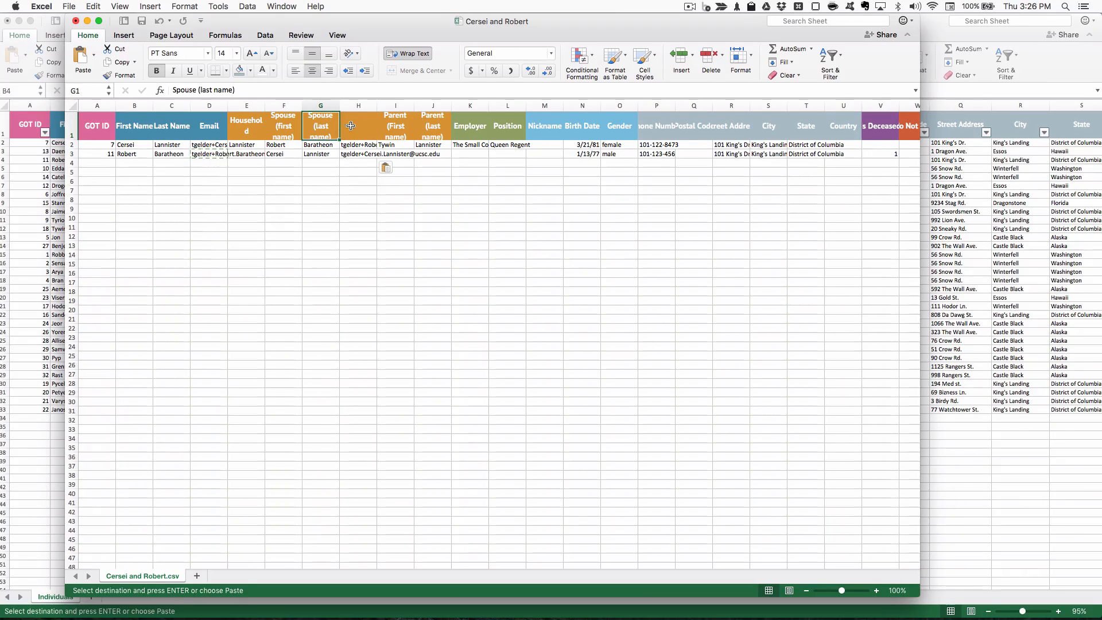
left_click(351, 126)
type("Spouse (email)")
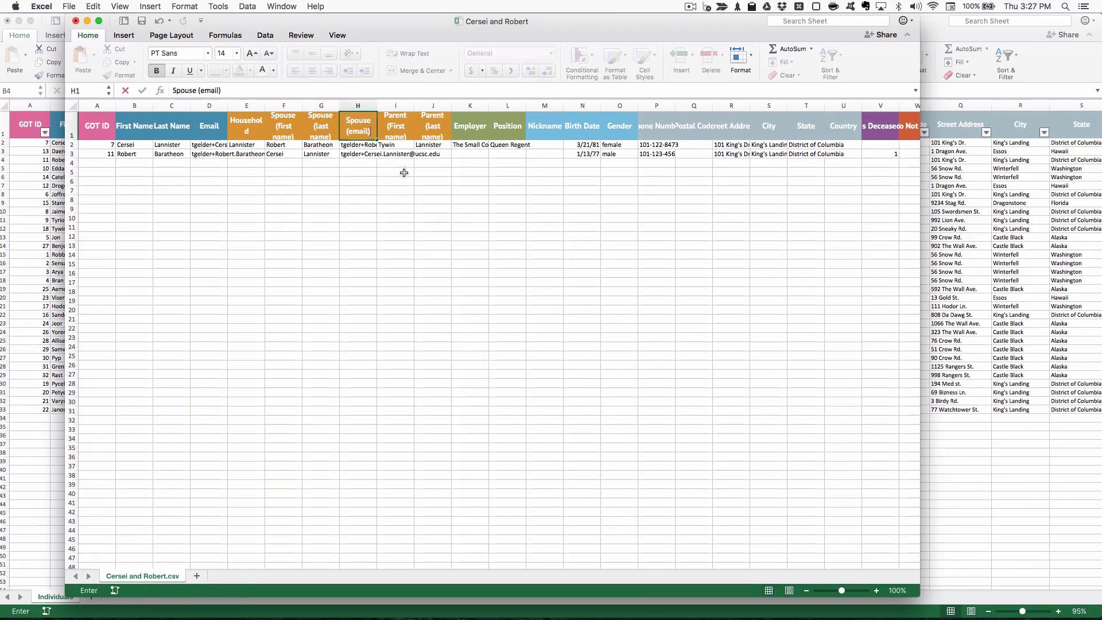
left_click(405, 172)
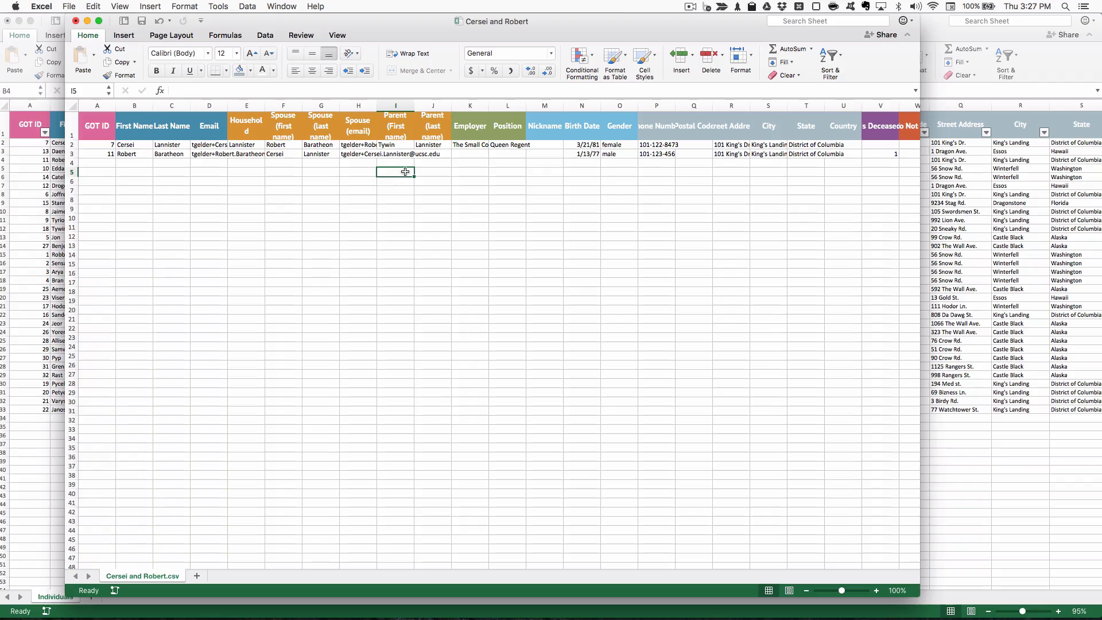
Switch to Chrome, start a new contact import with Cersei and Robert.csv, and continue to field matching with the saved Spouse mapping.
key("super+Tab")
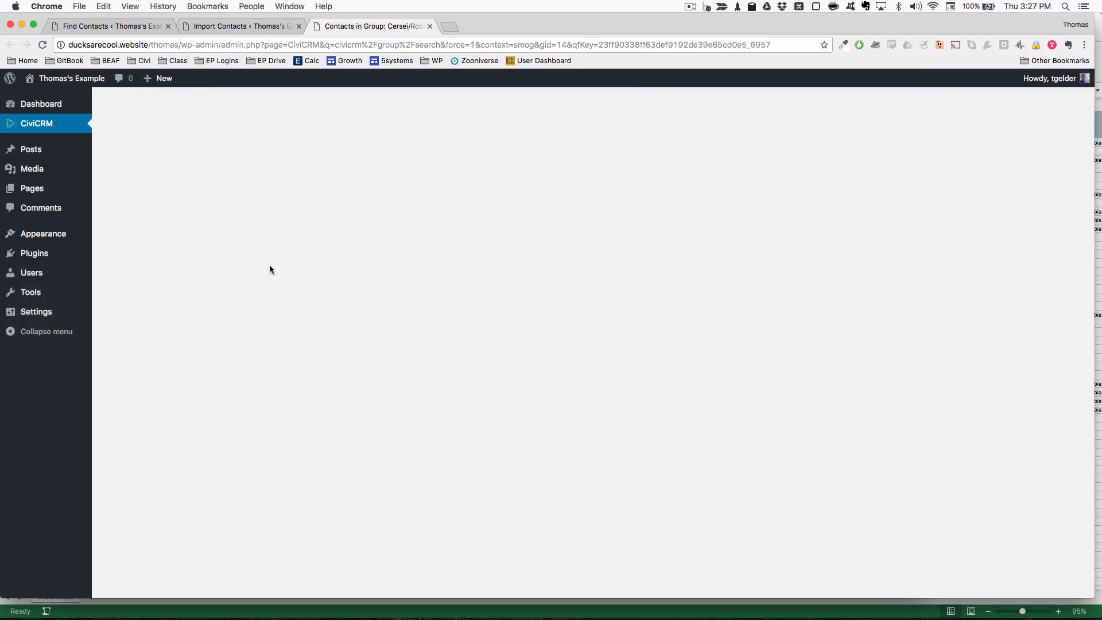
left_click(237, 28)
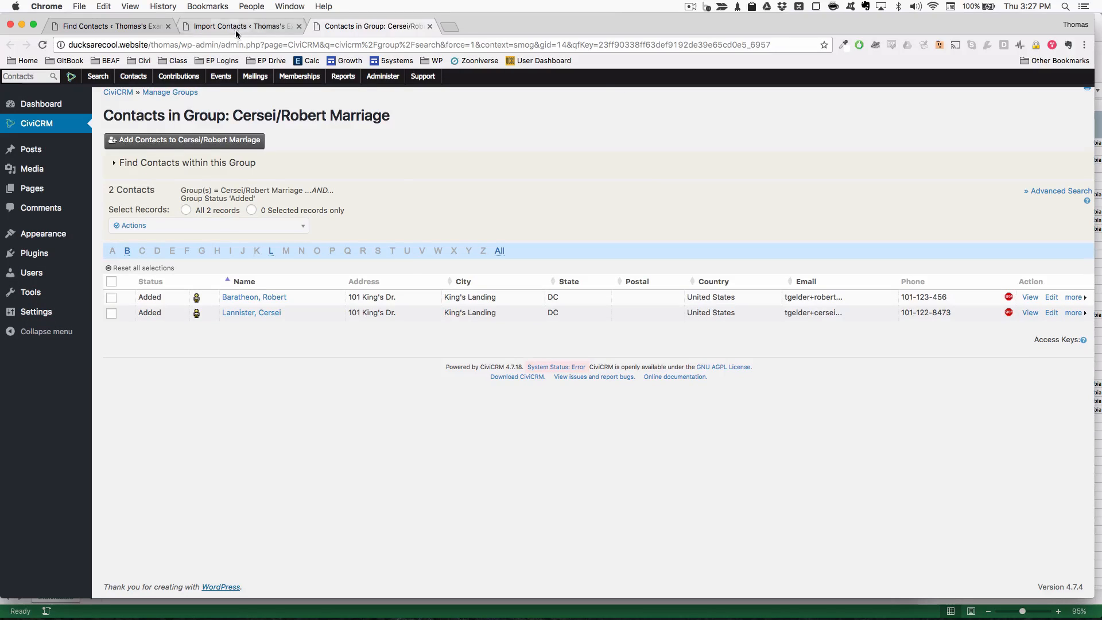
left_click(154, 93)
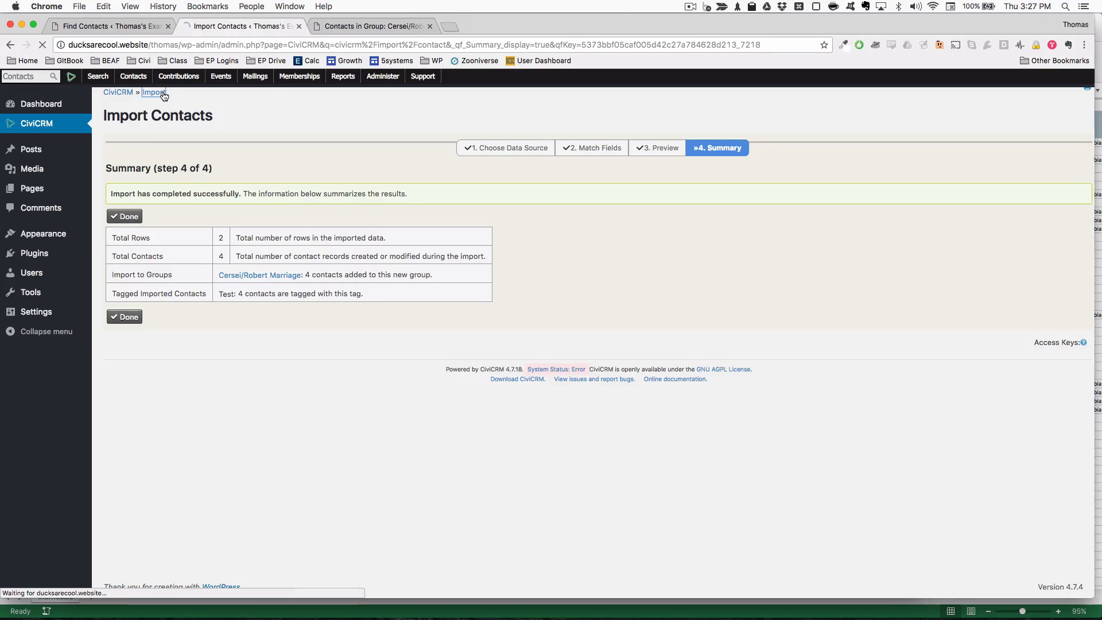
key("super+Tab")
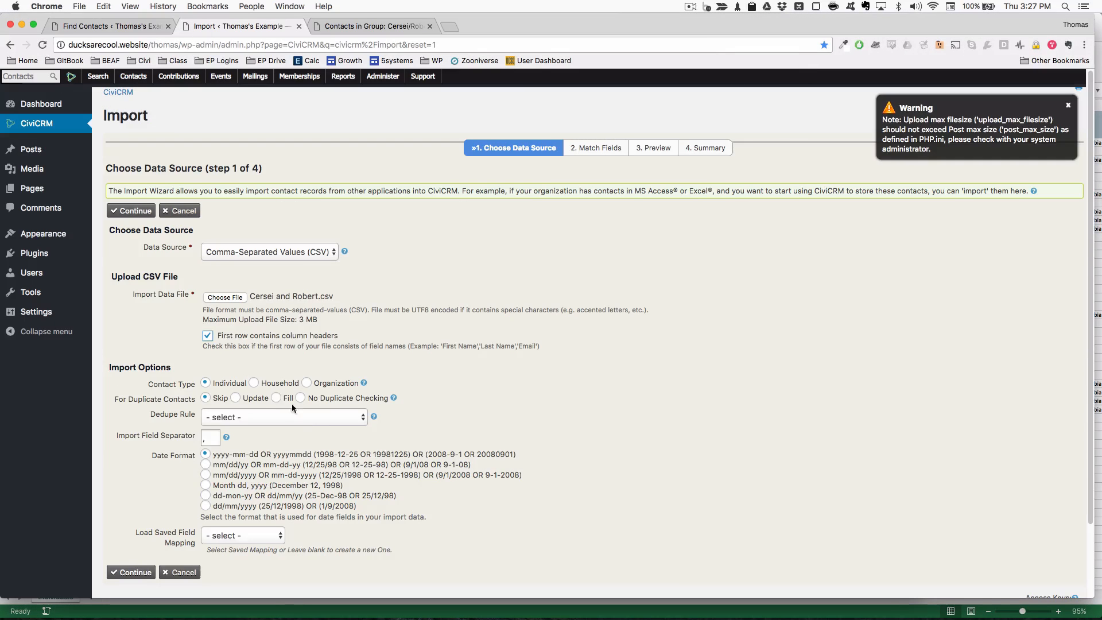
left_click(242, 535)
left_click(246, 569)
left_click(135, 572)
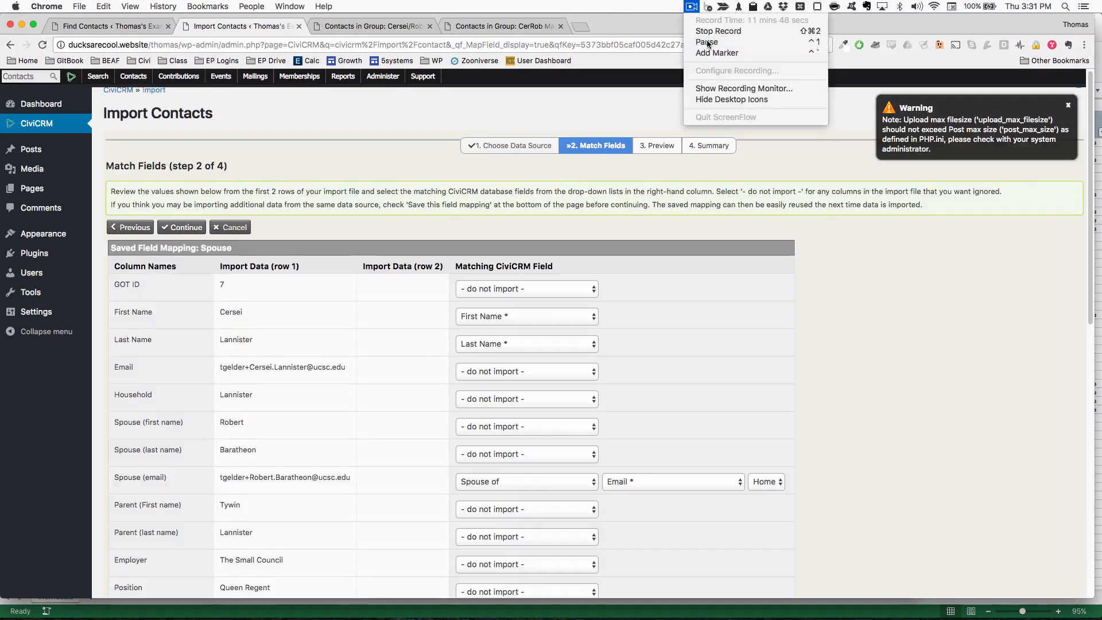
left_click(570, 166)
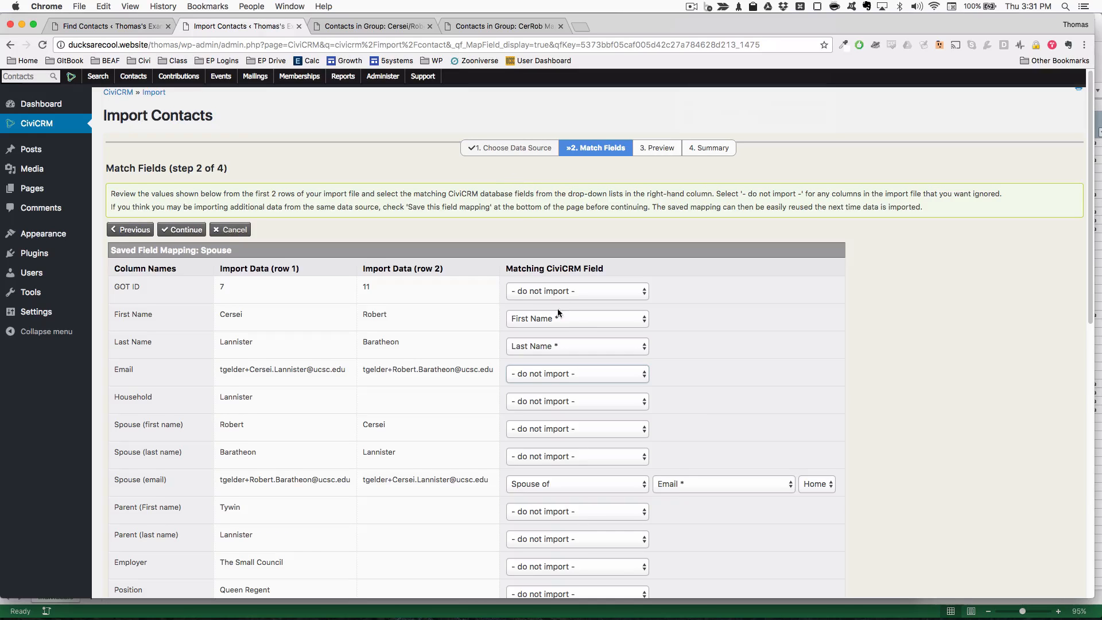
Examine the match-fields table and compare it with the header row of the CSV file in Excel.
scroll(591, 331, "down", 7)
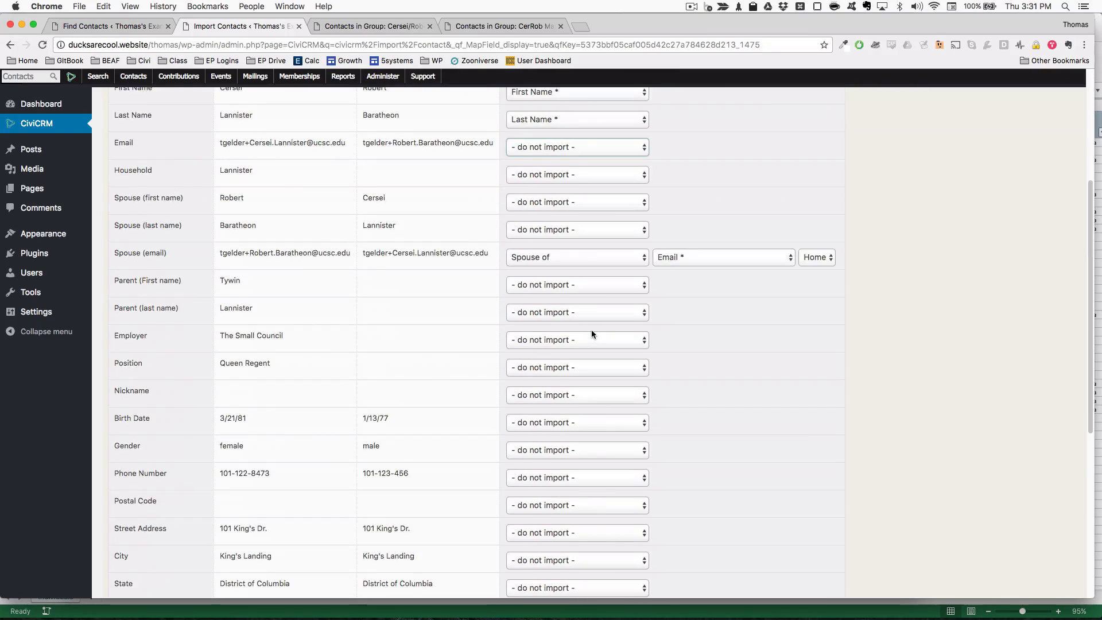
scroll(592, 331, "up", 3)
scroll(591, 331, "up", 4)
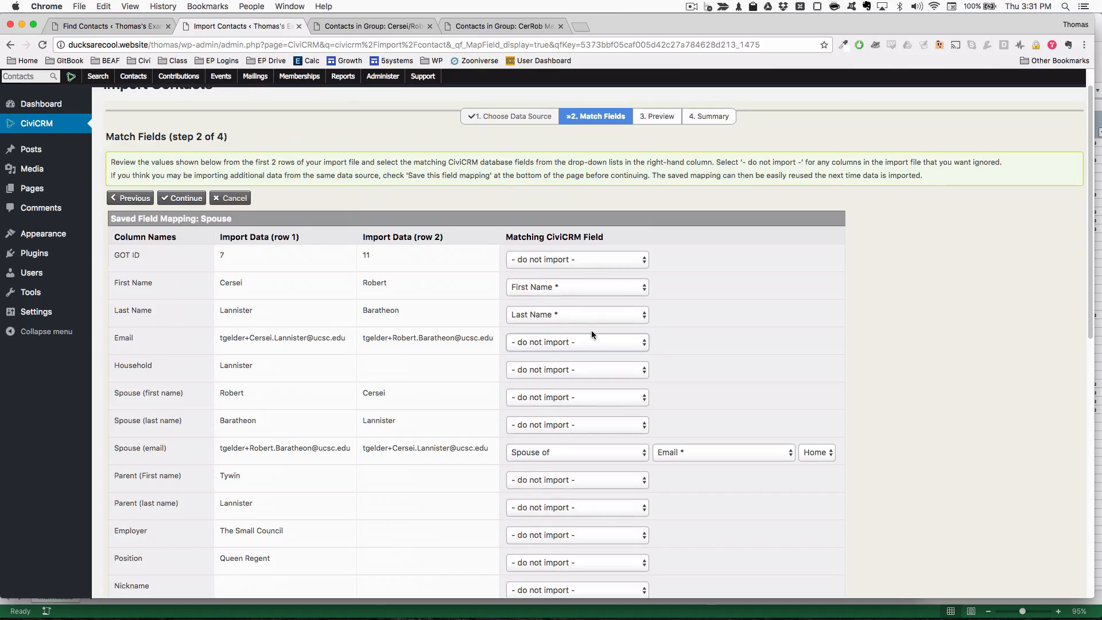
key("super+Tab")
key("super+Tab")
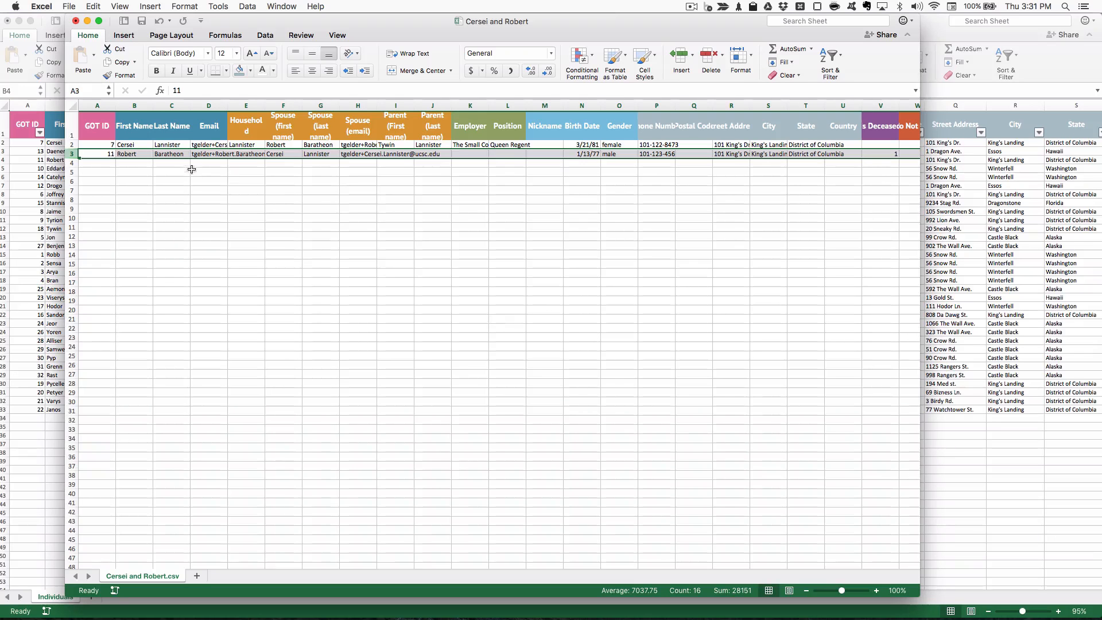
left_click_drag(96, 126, 878, 125)
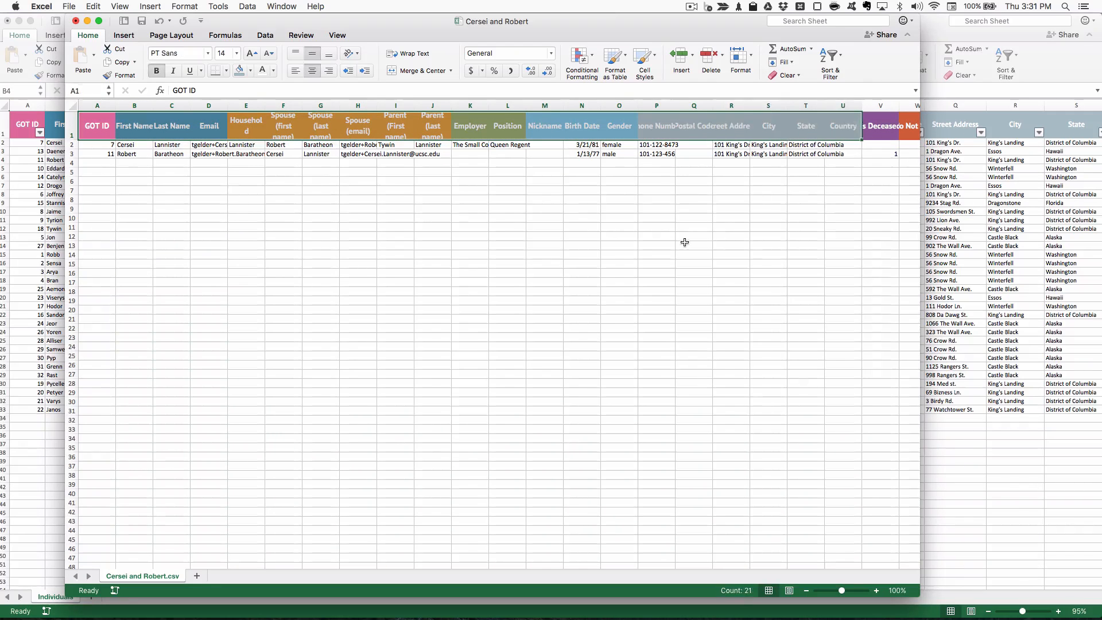
left_click(684, 242)
key("super+Tab")
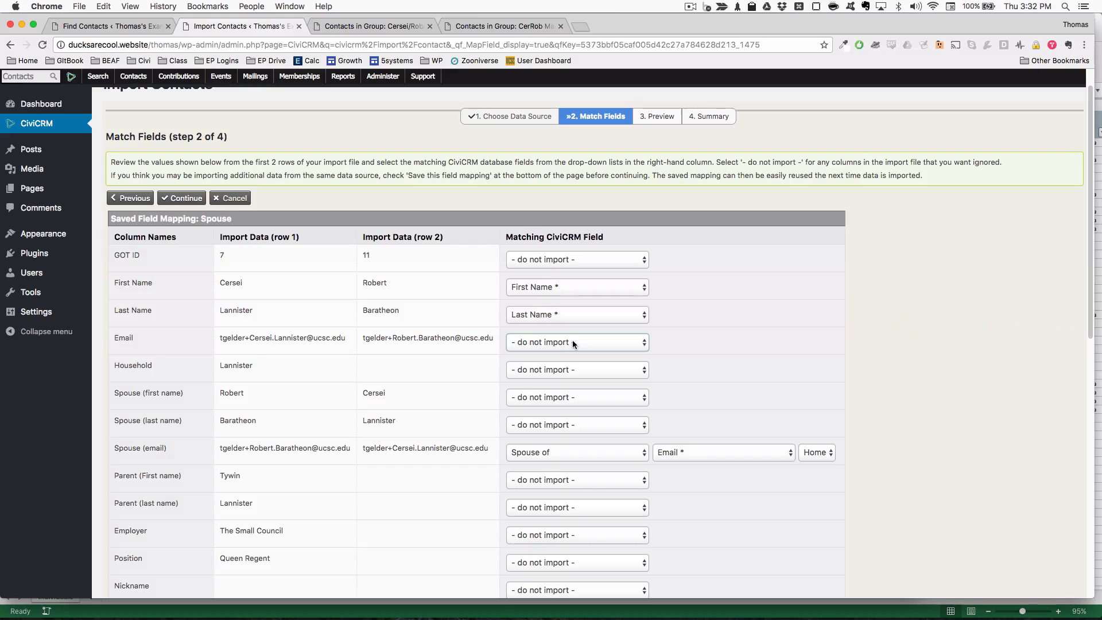
Map the Email column to "Email (match to contact)" with the Home location type.
left_click_drag(220, 339, 391, 348)
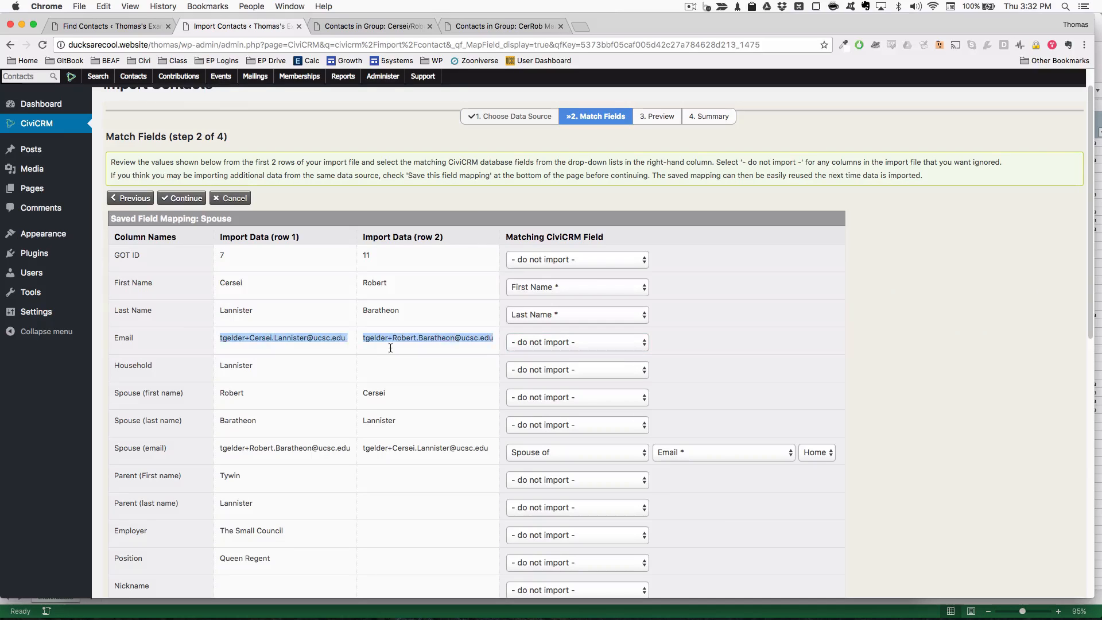
left_click(507, 339)
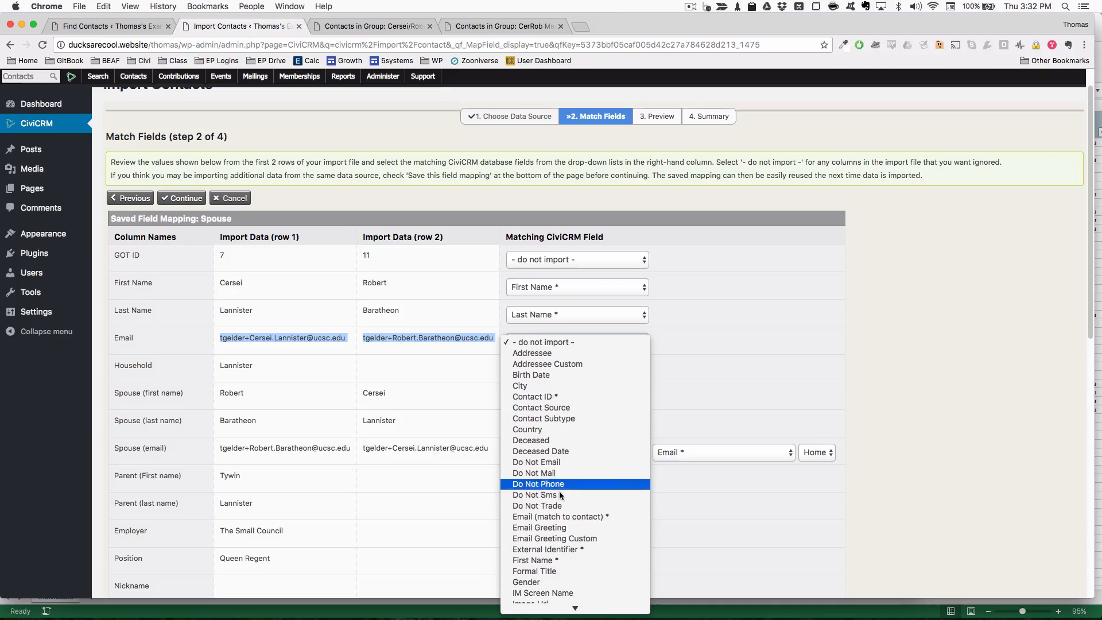
left_click(560, 517)
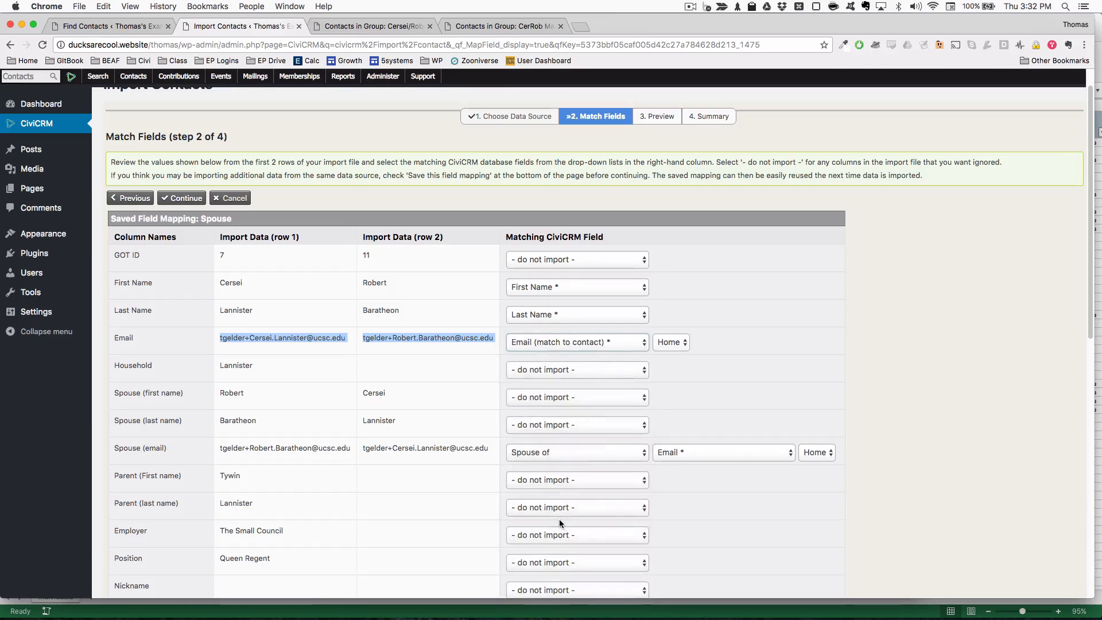
left_click(746, 344)
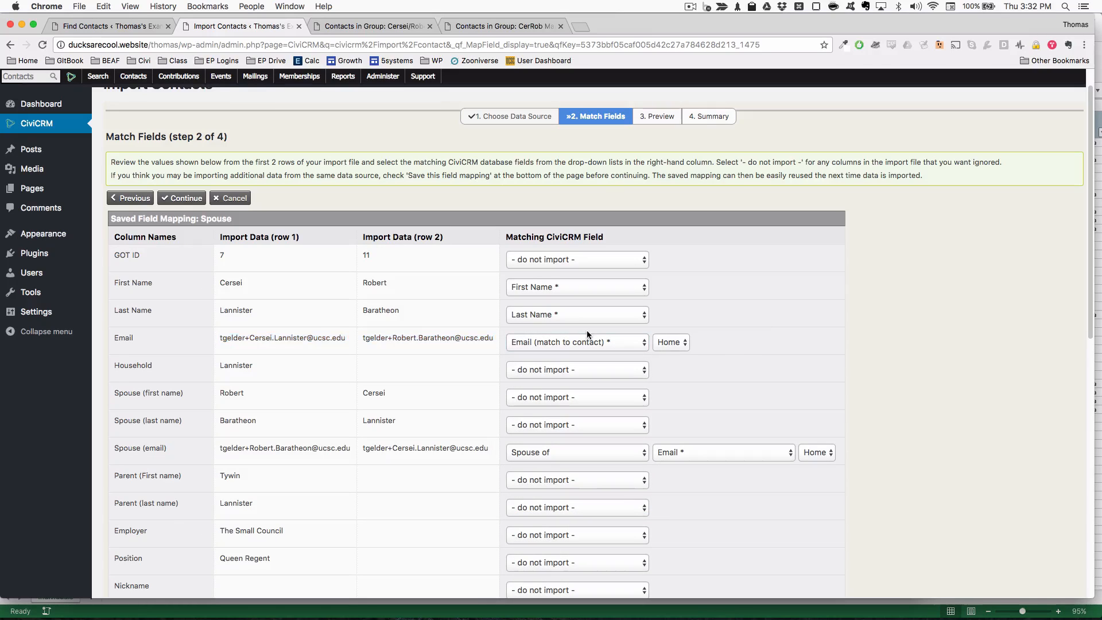
left_click(521, 340)
left_click(525, 343)
scroll(566, 371, "down", 1)
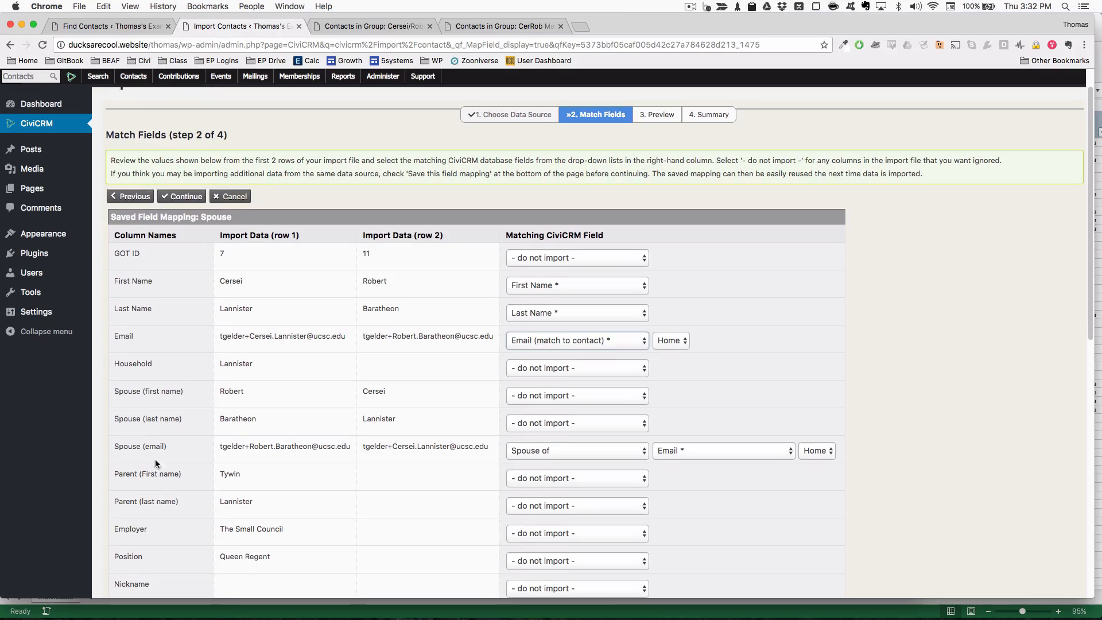
Keep the Spouse (email) column mapped to Spouse of, Email, Home, and run the import from the preview.
left_click(193, 453)
left_click(690, 450)
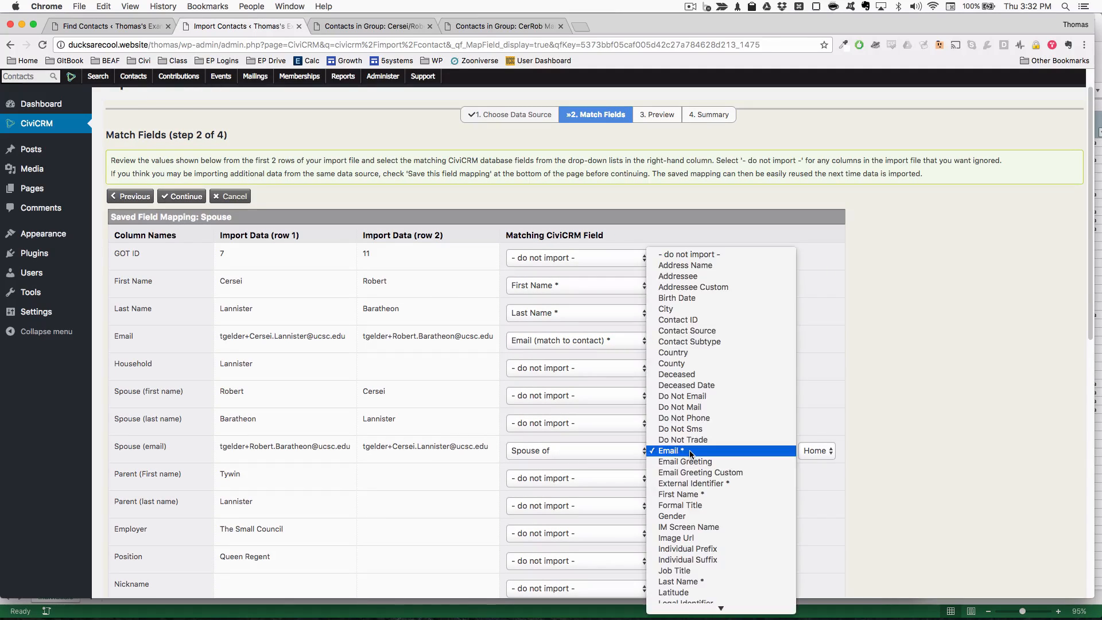
left_click(690, 450)
scroll(775, 462, "down", 10)
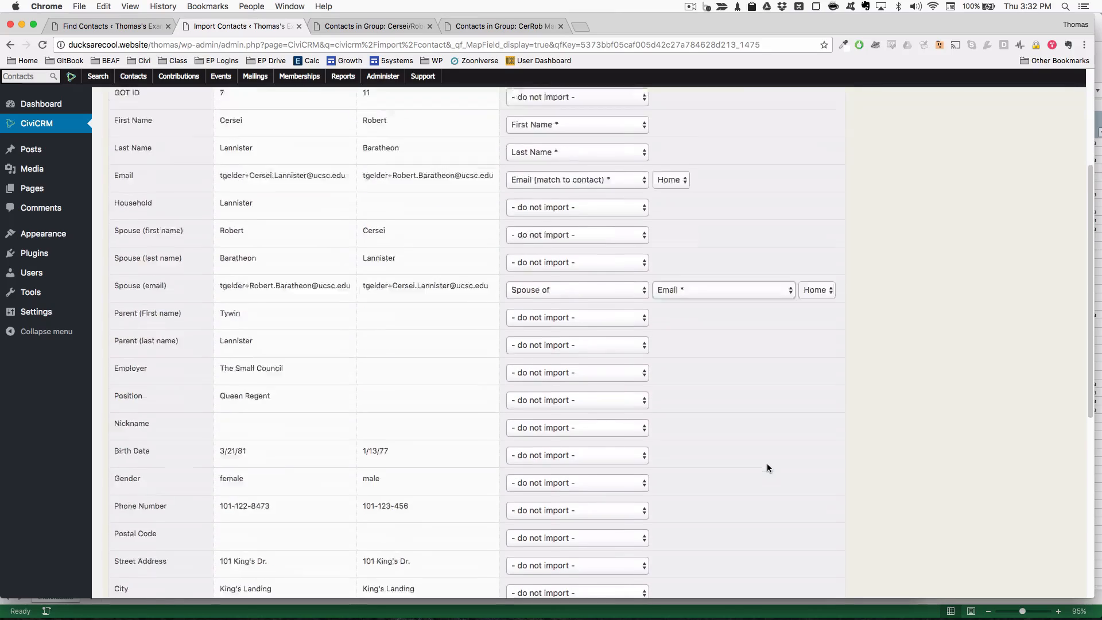
scroll(768, 468, "down", 3)
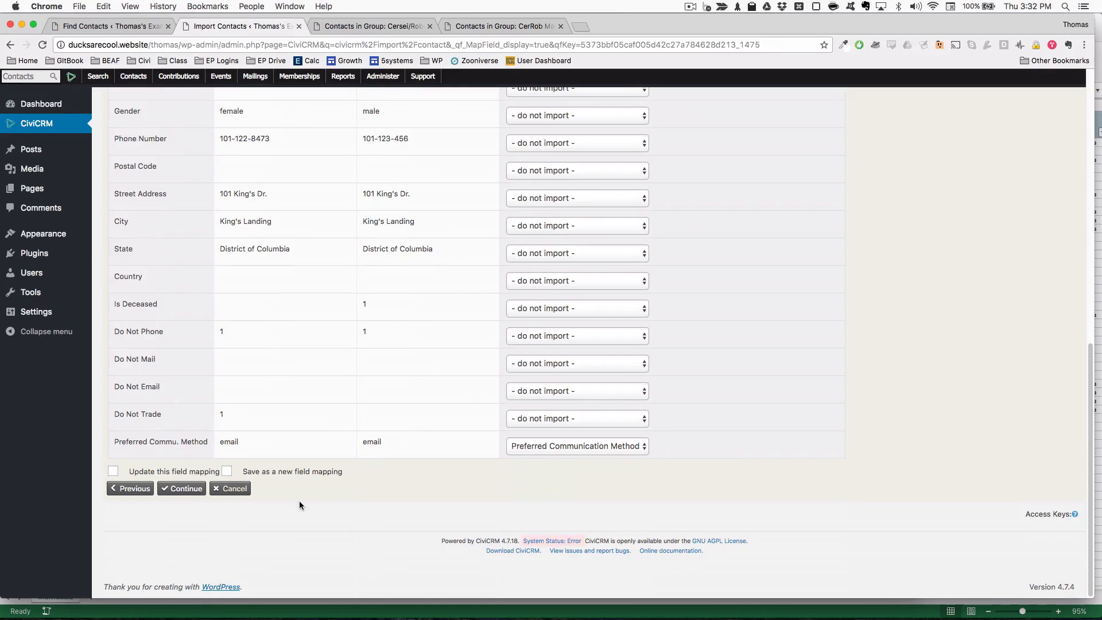
left_click(181, 488)
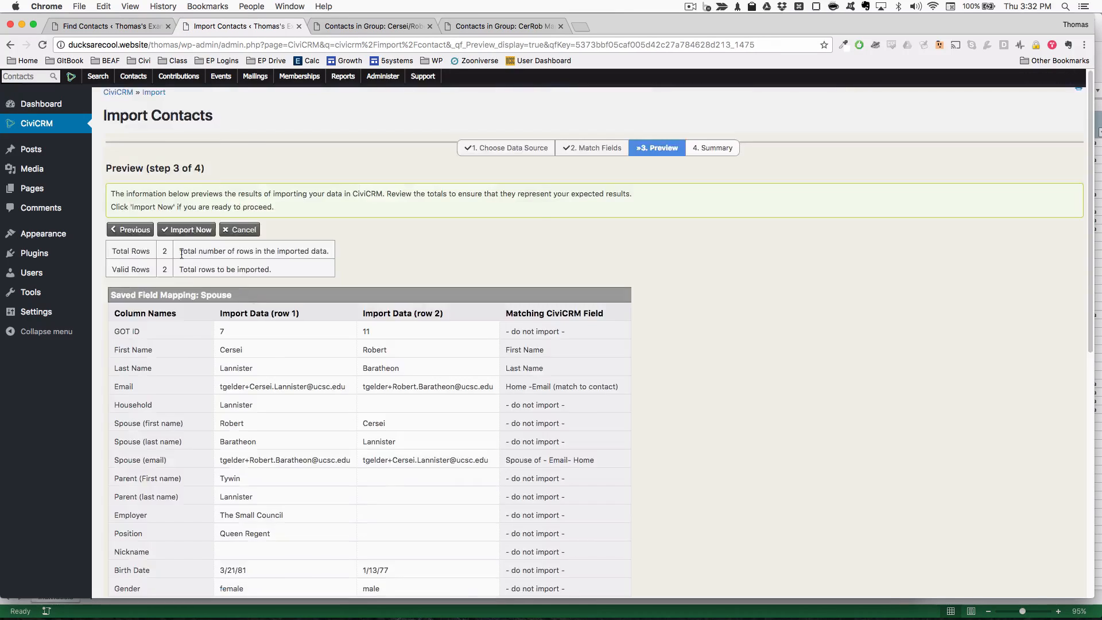
scroll(190, 551, "down", 10)
left_click(190, 554)
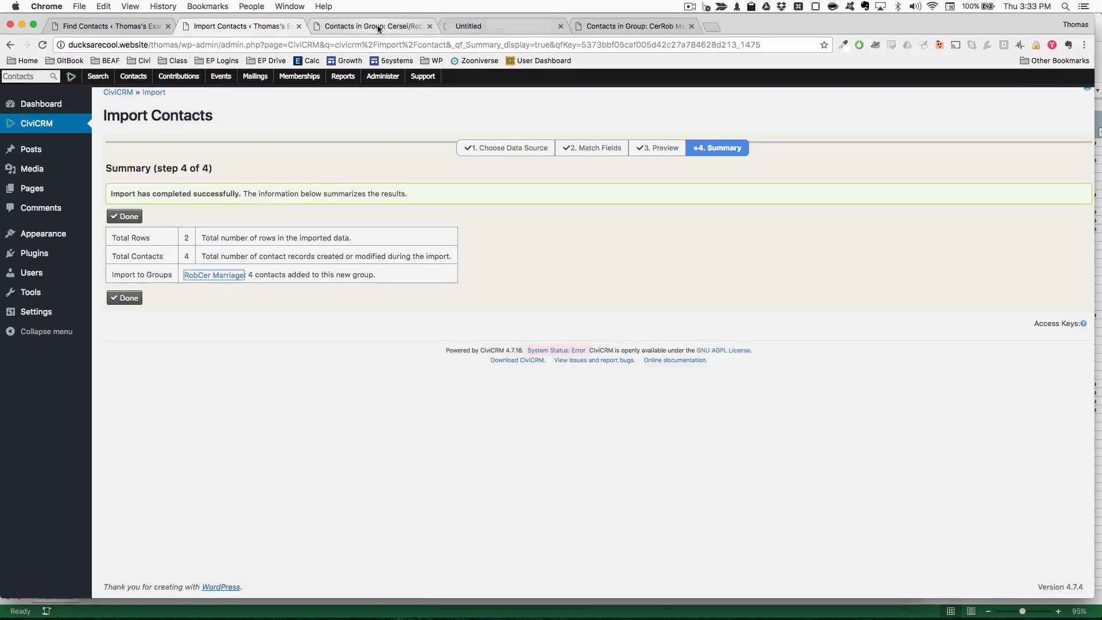
Open the RobCer Marriage group, check the wife's relationships, and open her spouse's contact record from there.
left_click(219, 273)
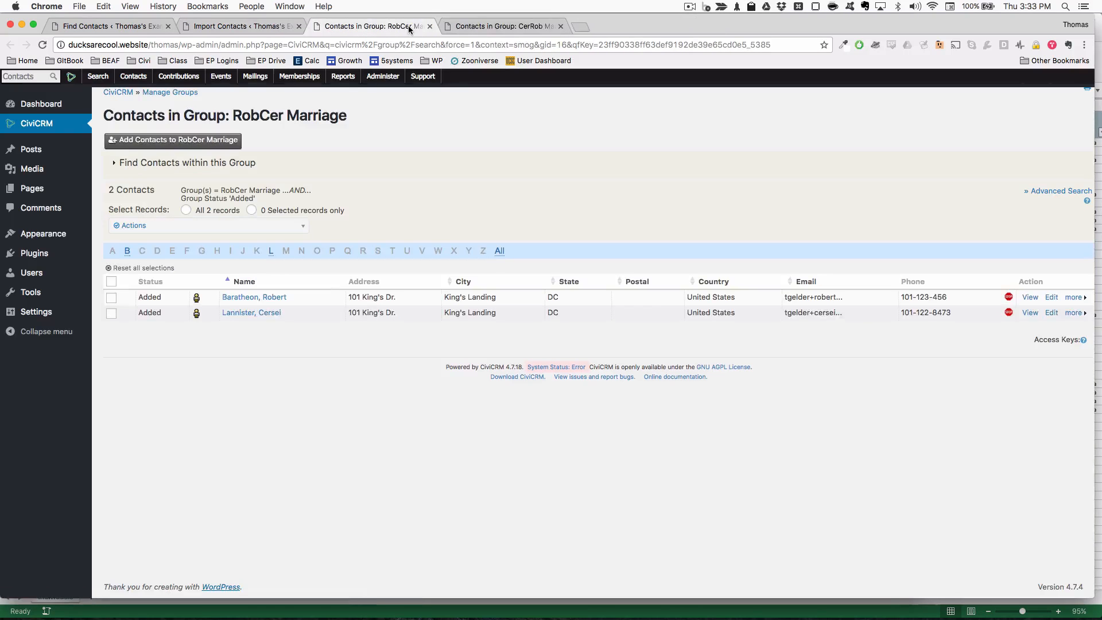
left_click(267, 316, "super")
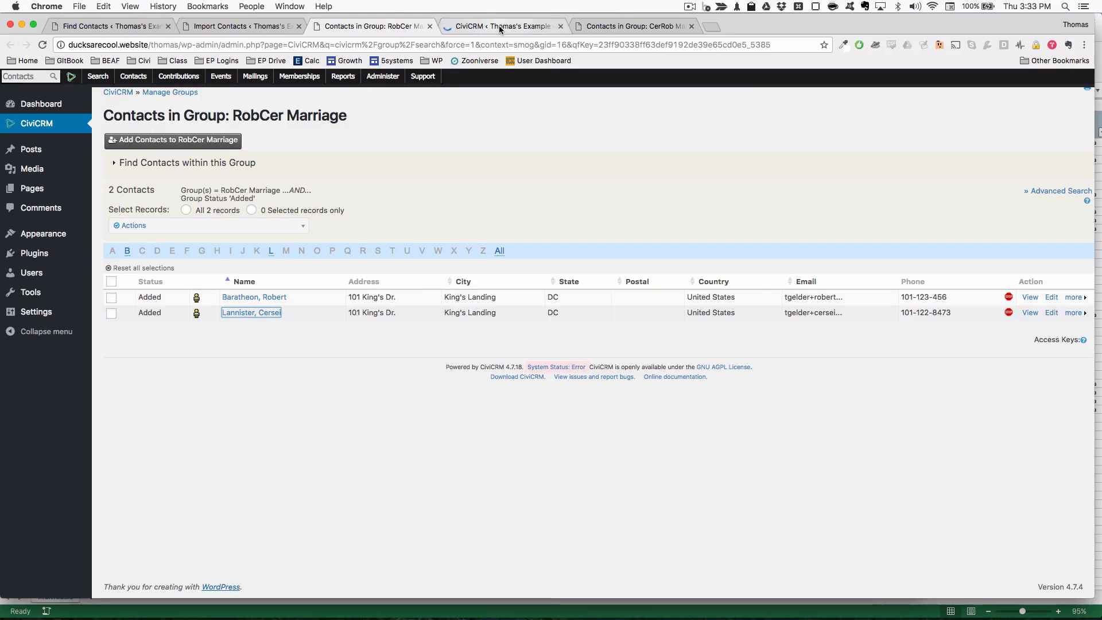
left_click(498, 25)
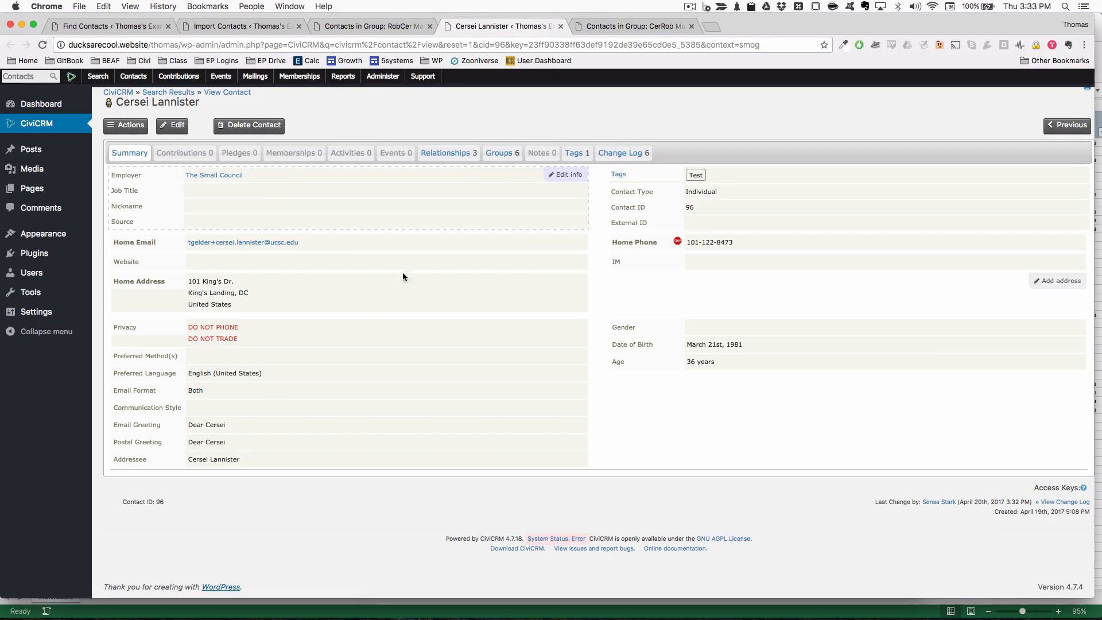
left_click(468, 153)
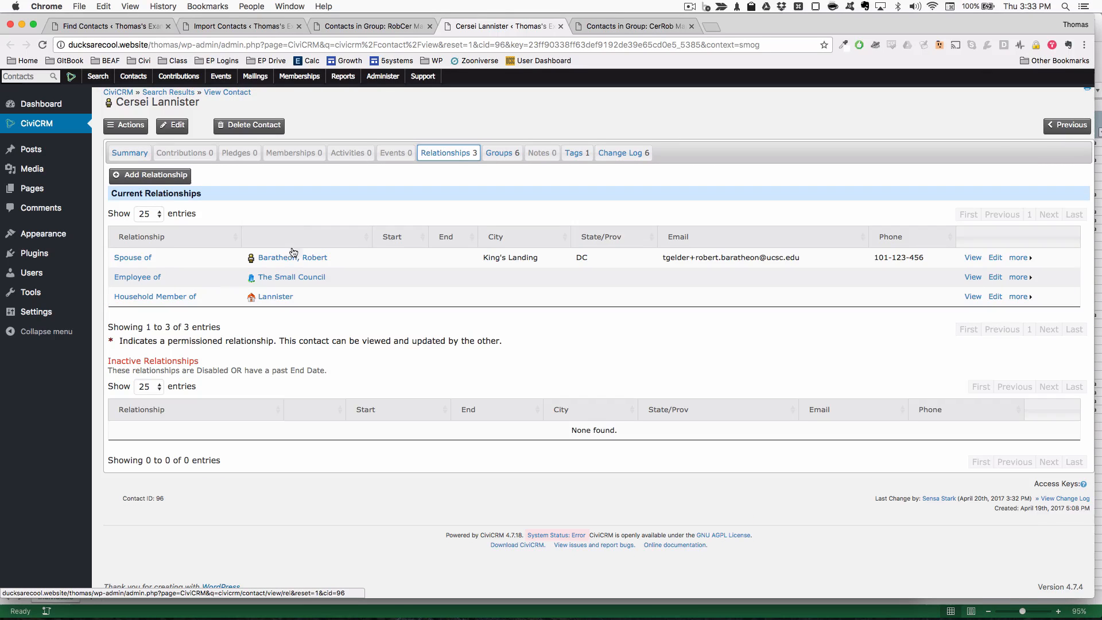
left_click(293, 258)
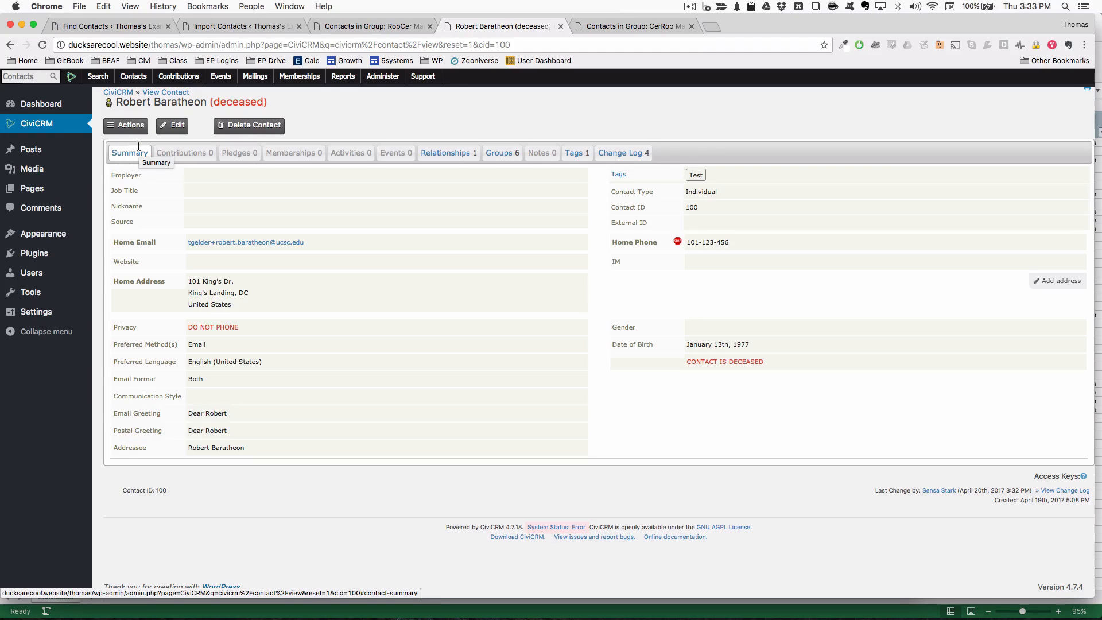
Search all contacts by the husband's first name and open the matching record to check for duplicates.
left_click(37, 74)
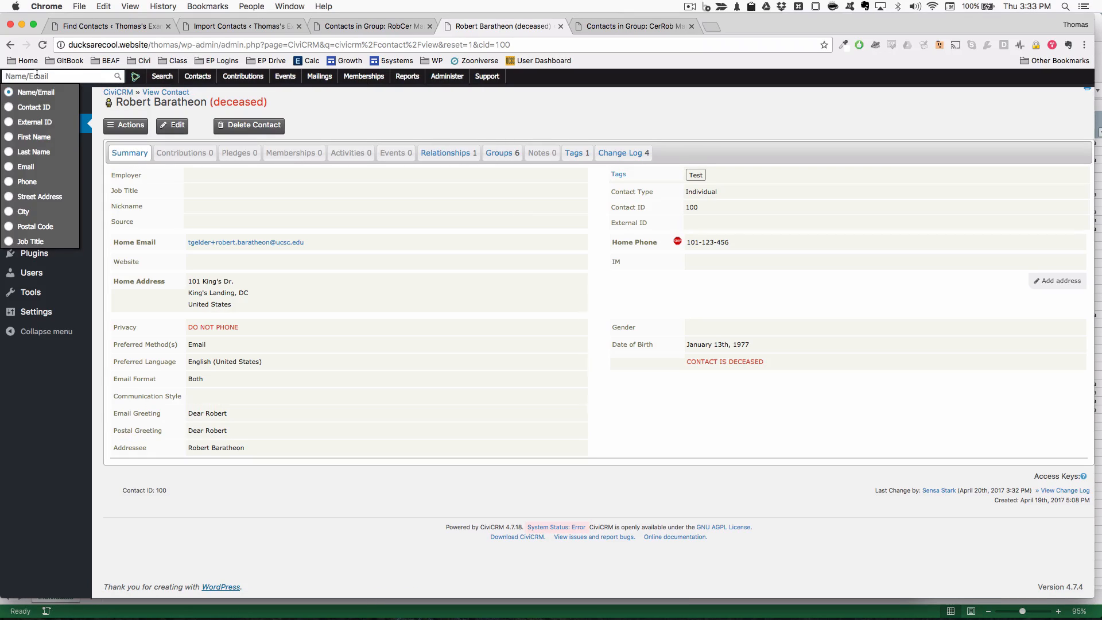
type("robert")
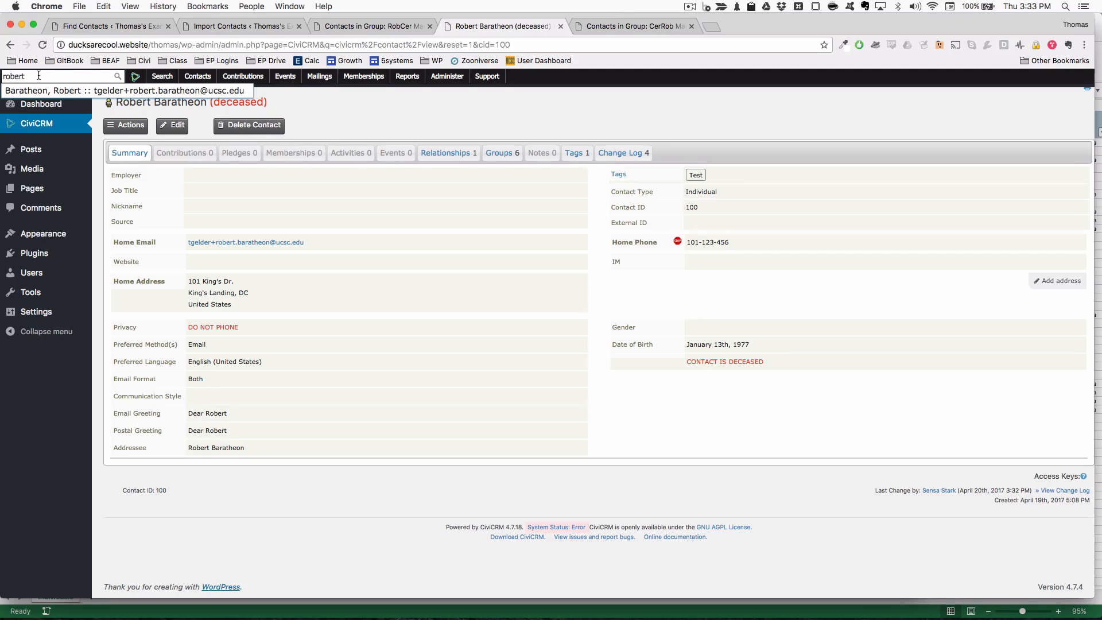
left_click(66, 89)
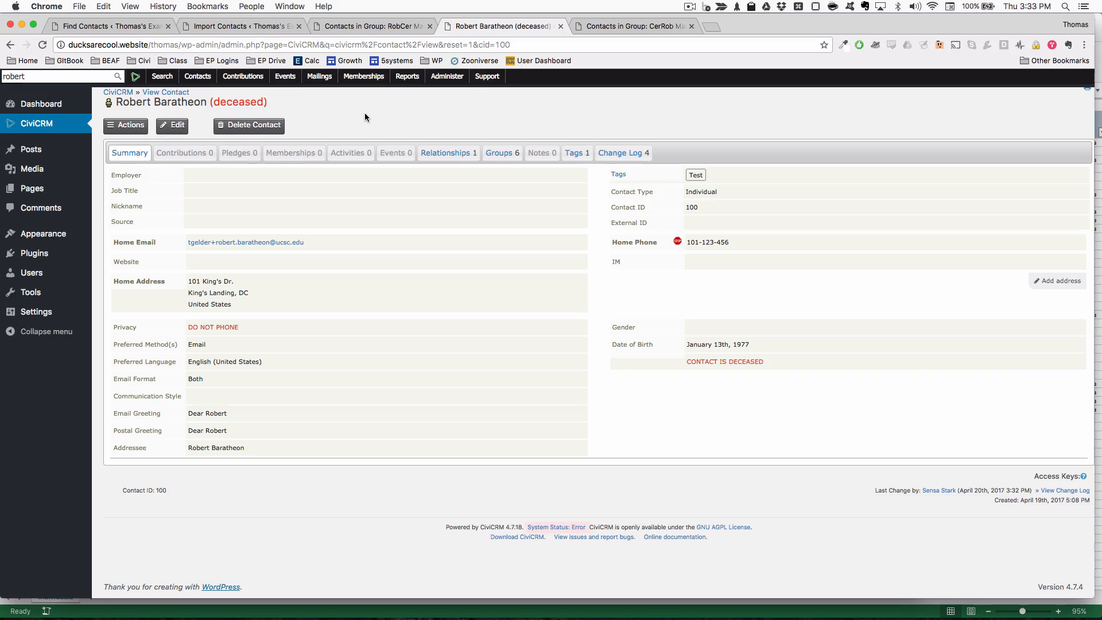
Switch to Excel and examine the Spouse (first name), Spouse (last name) and Spouse (email) columns in turn.
key("super+Tab")
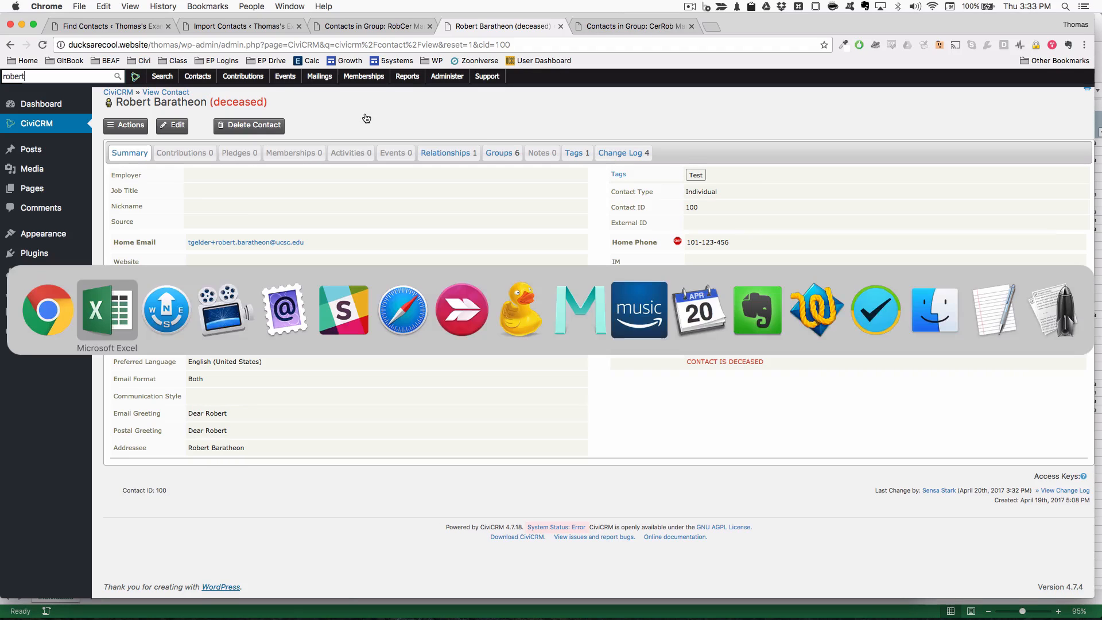
left_click(112, 312)
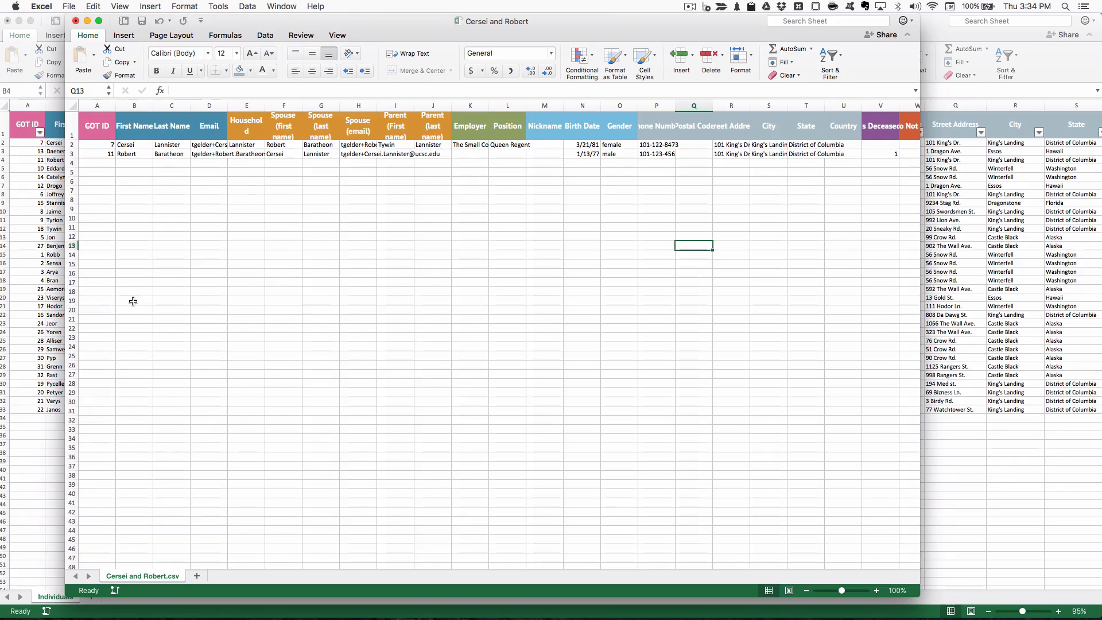
left_click(283, 106)
left_click(320, 105)
left_click(356, 104)
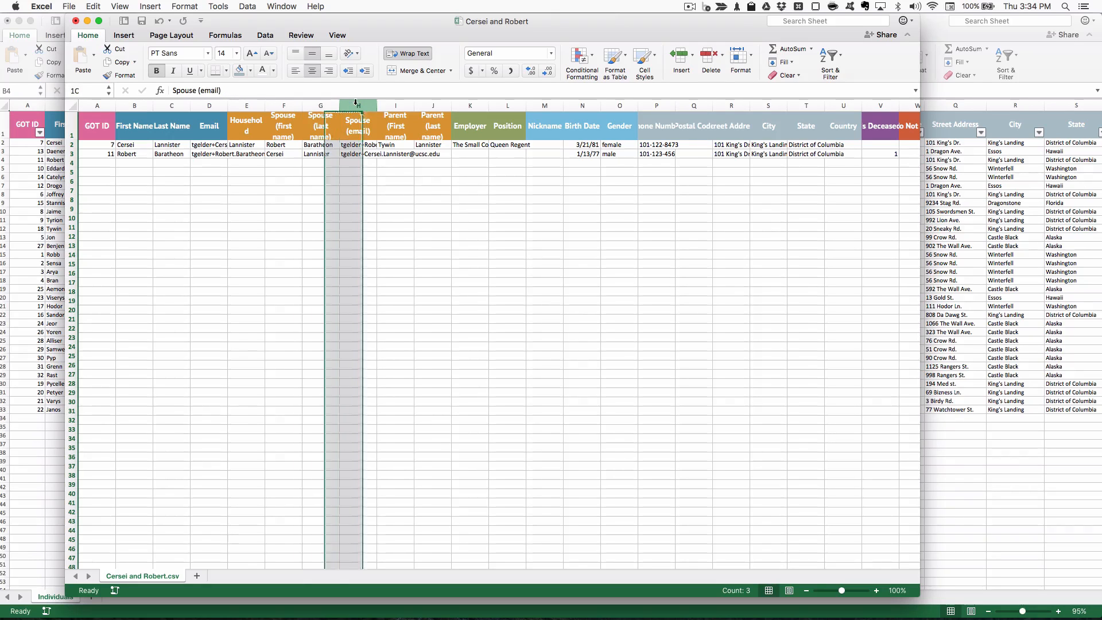